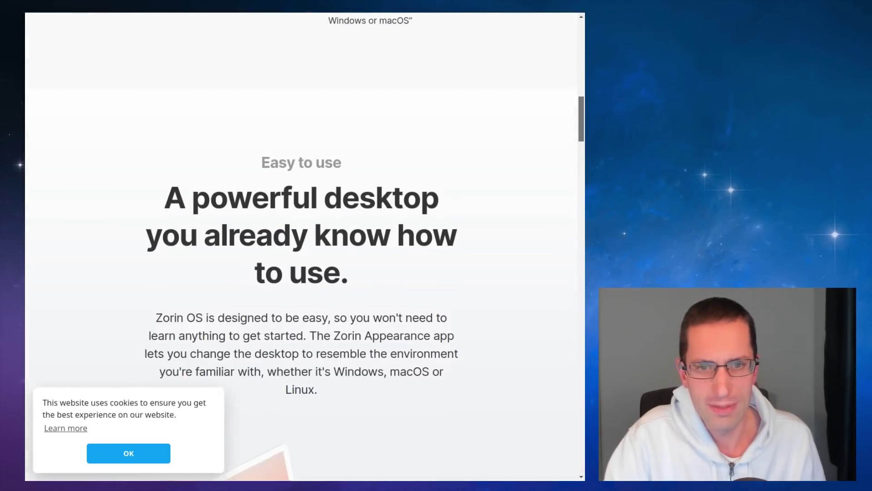
Scroll the Zorin OS homepage to its Privacy section, then switch to the It's FOSS article tab.
scroll(304, 245, "down", 15)
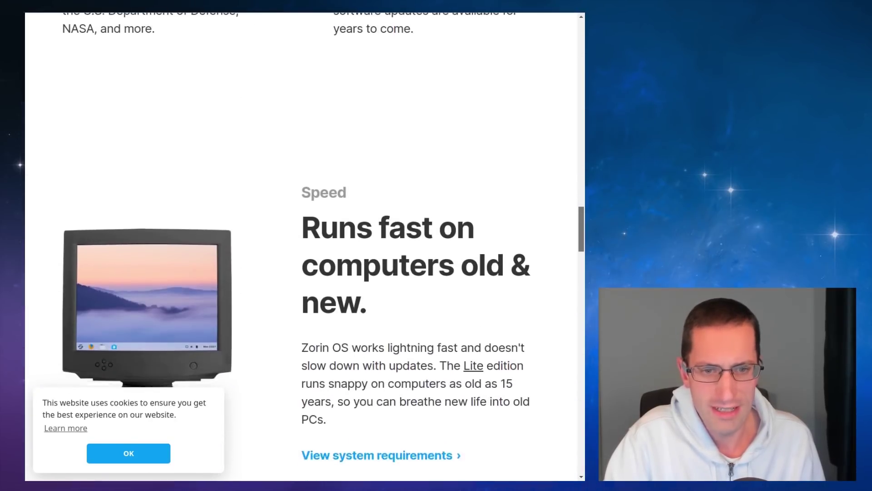
scroll(582, 368, "down", 15)
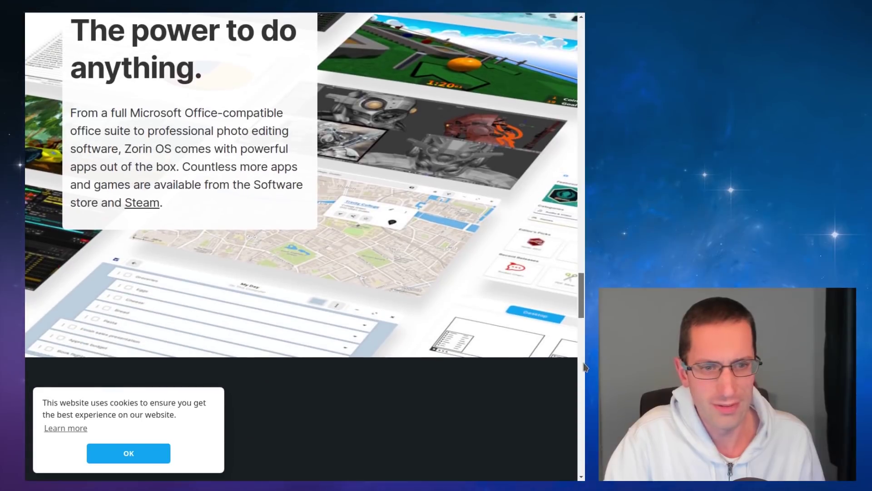
scroll(586, 367, "down", 6)
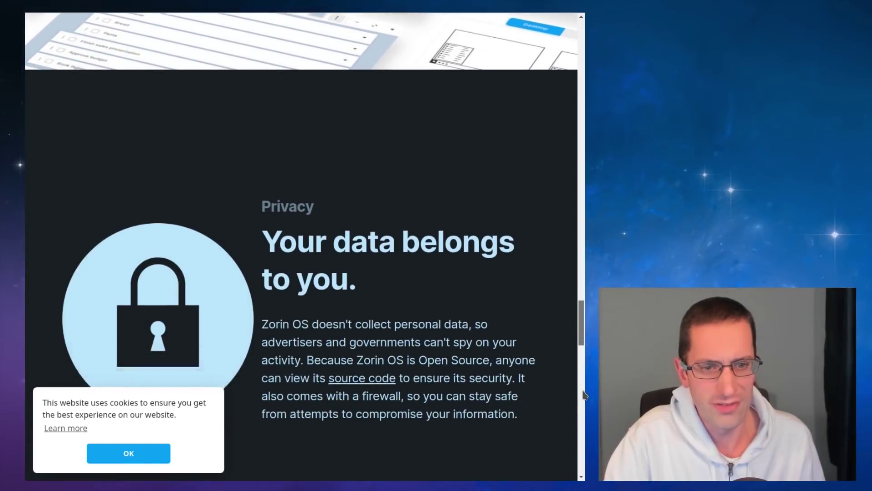
scroll(585, 394, "down", 2)
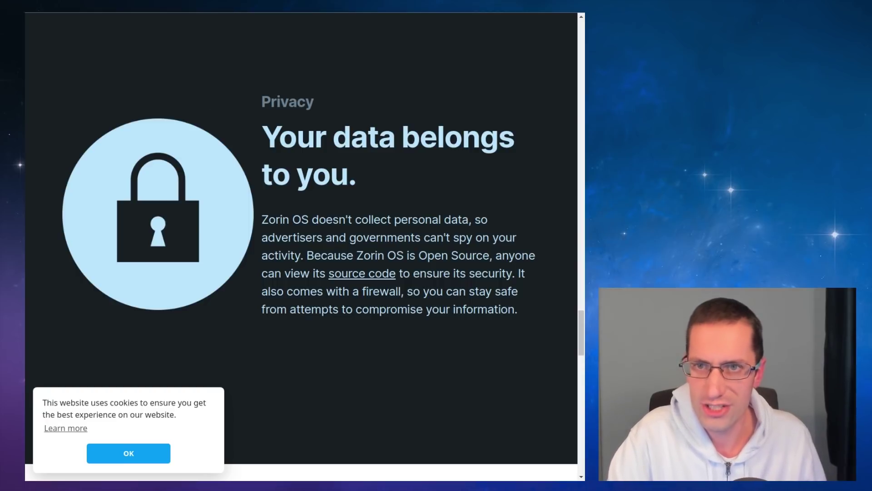
key("ctrl+Tab")
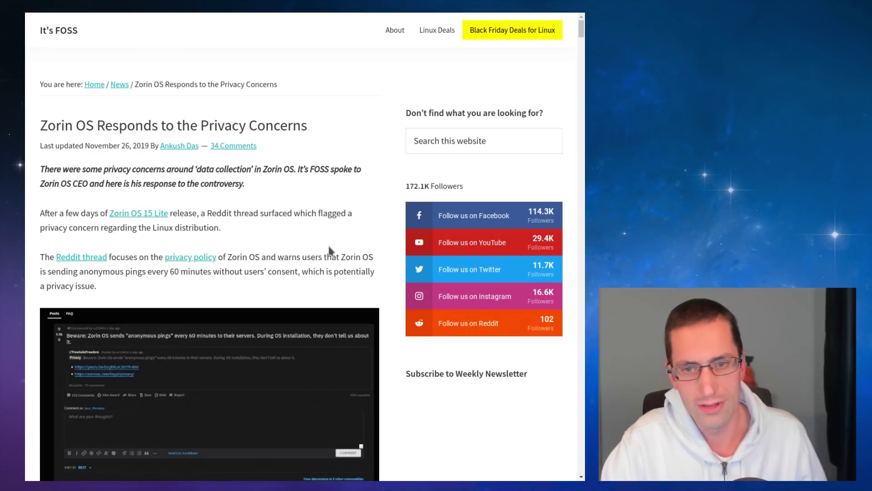
scroll(374, 285, "down", 3)
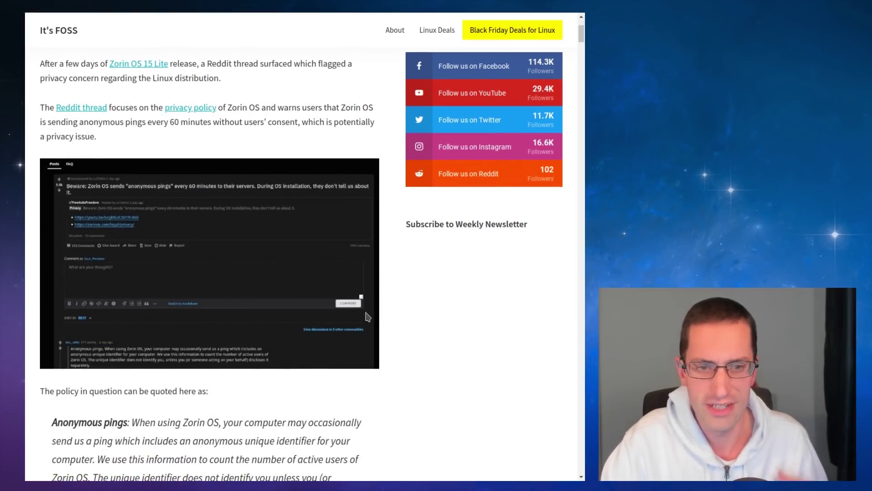
key("ctrl+Tab")
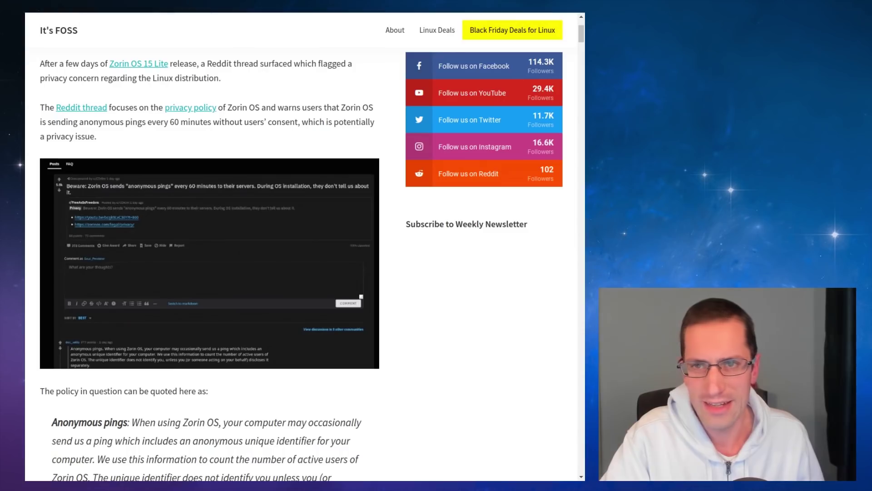
key("ctrl+Tab")
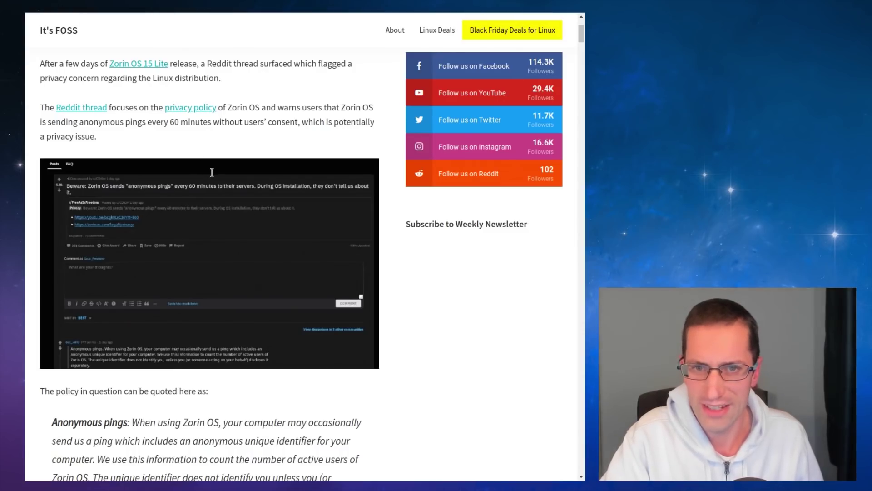
scroll(363, 218, "down", 5)
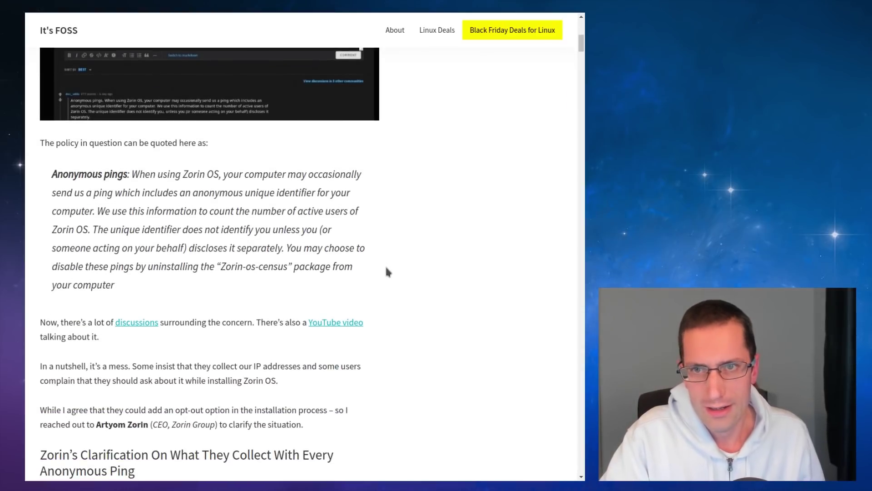
scroll(386, 272, "down", 2)
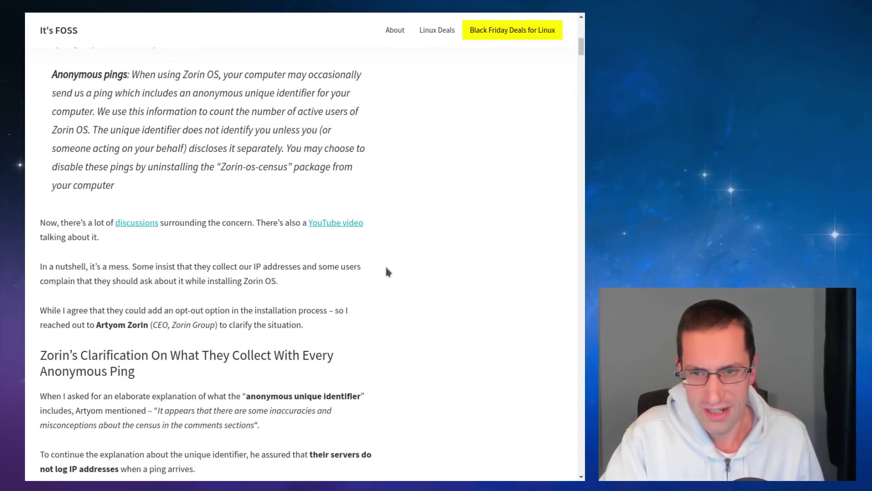
scroll(389, 284, "down", 2)
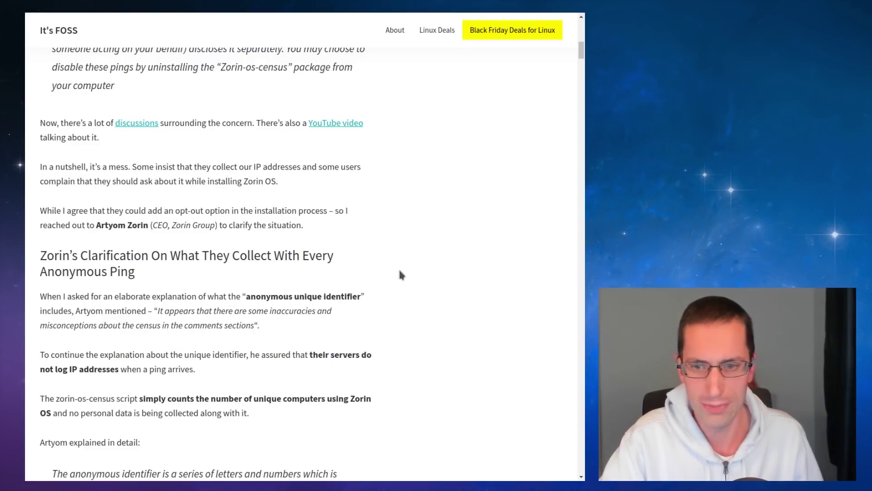
scroll(402, 274, "down", 3)
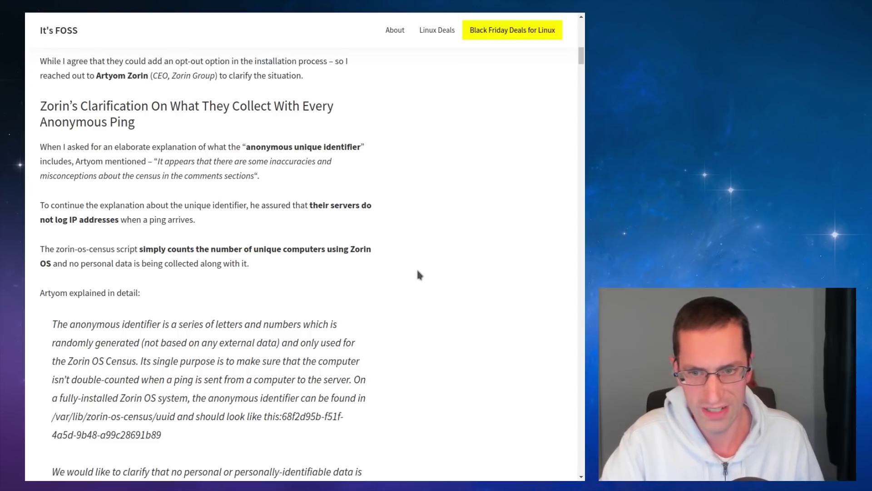
scroll(417, 277, "down", 5)
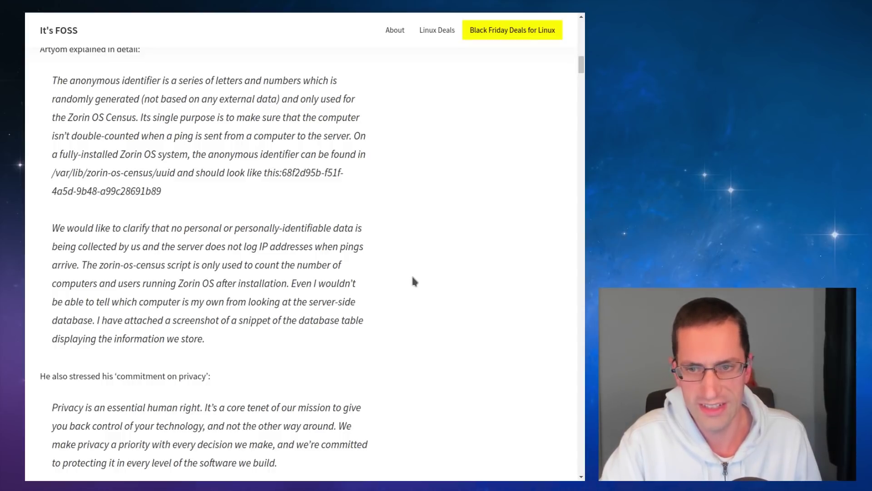
scroll(413, 280, "down", 4)
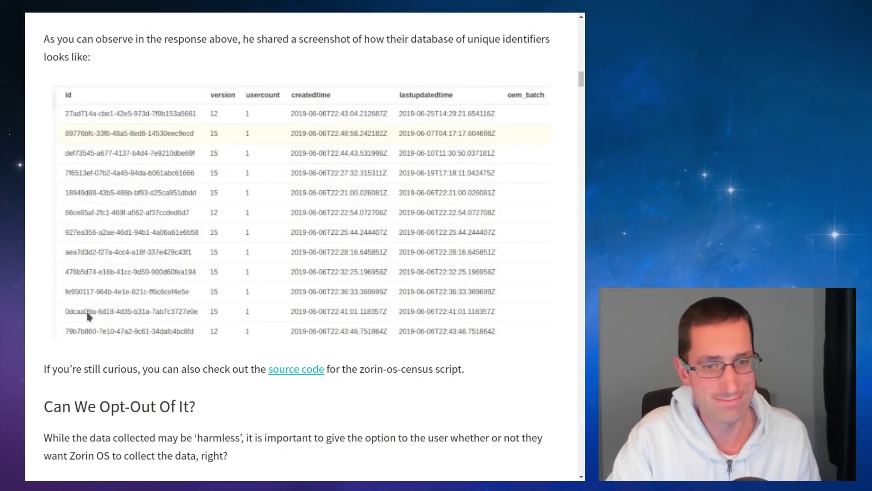
Read through the It's FOSS privacy article to its end.
scroll(91, 317, "down", 3)
scroll(93, 315, "down", 3)
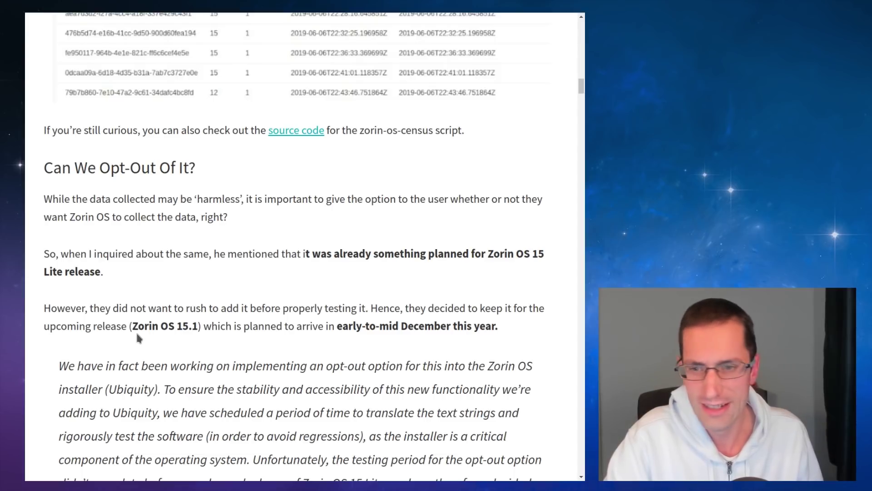
scroll(137, 336, "down", 2)
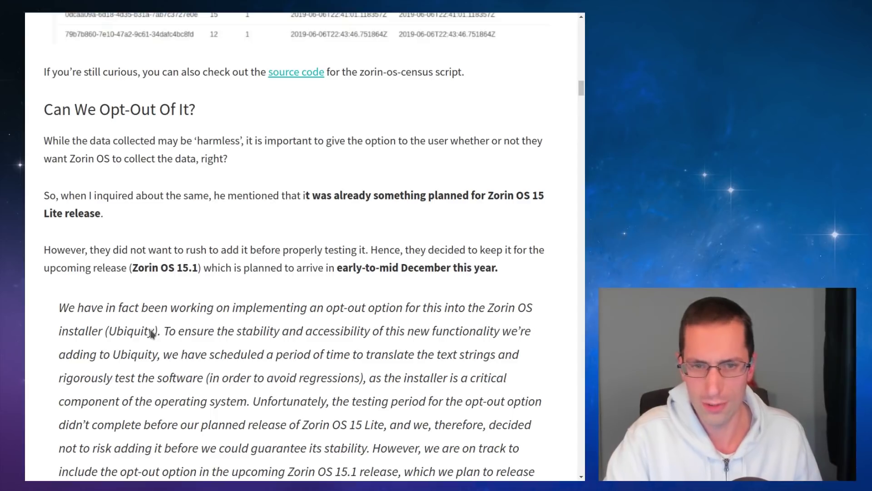
scroll(166, 331, "down", 3)
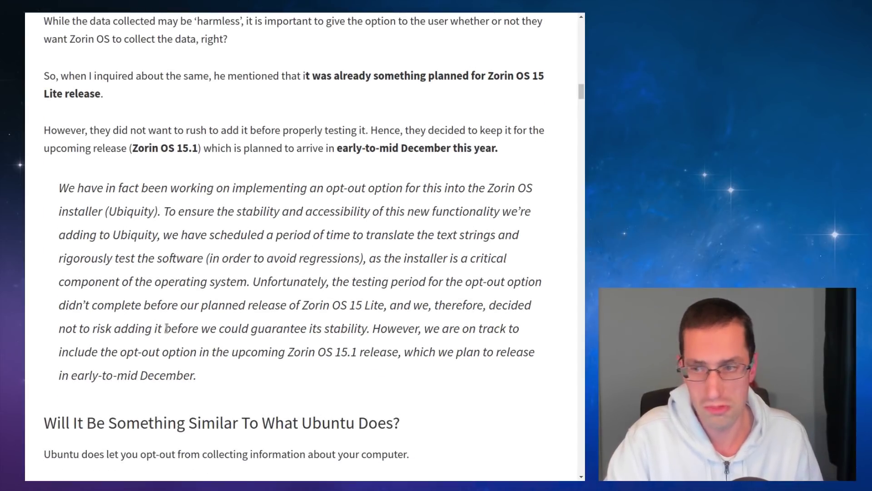
scroll(167, 328, "down", 5)
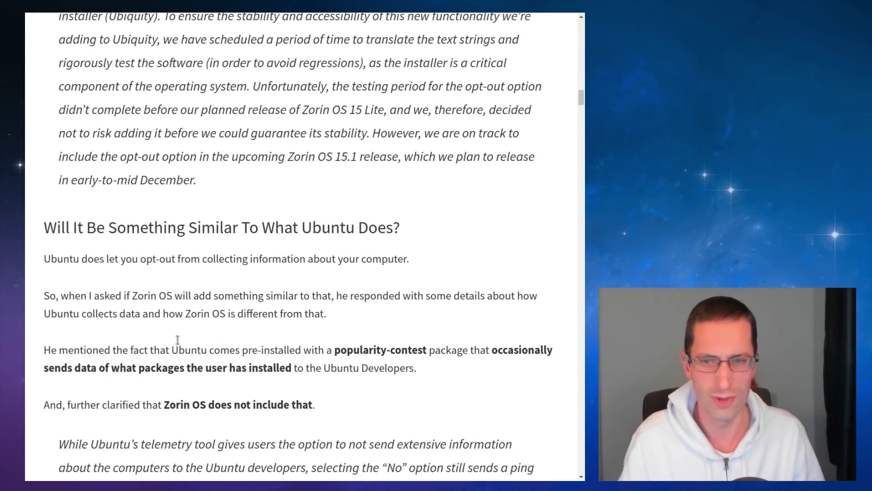
scroll(177, 339, "down", 6)
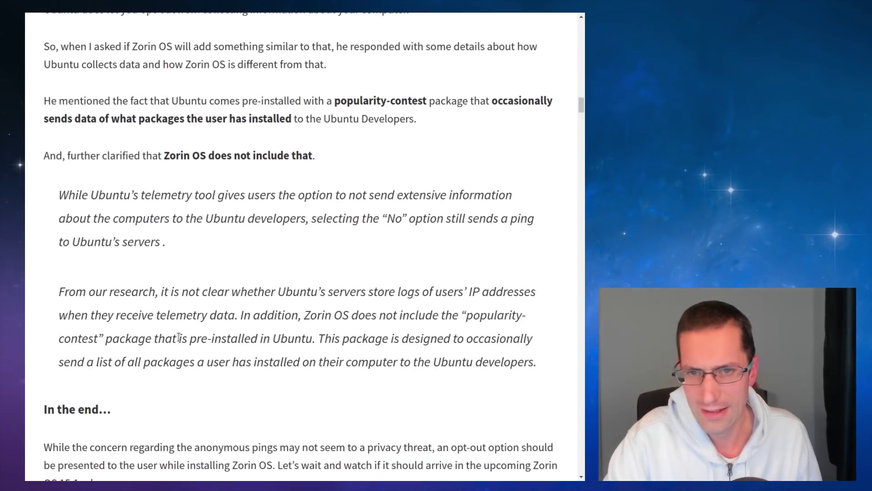
scroll(178, 336, "down", 6)
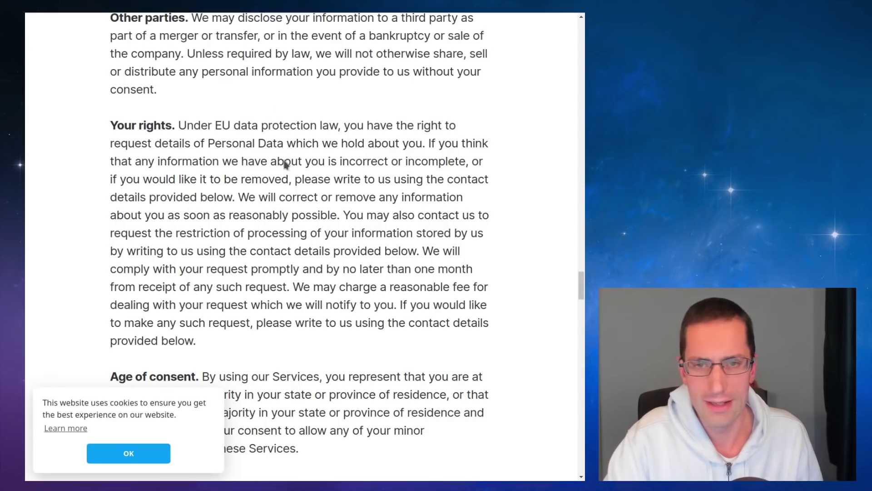
scroll(287, 253, "up", 15)
Scroll through the privacy policy's 'Information we collect' section.
scroll(481, 275, "up", 6)
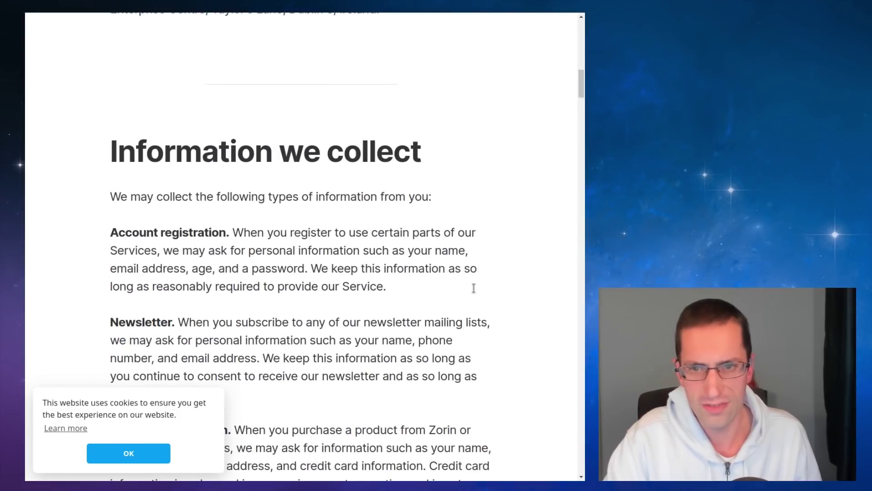
scroll(473, 285, "down", 4)
scroll(473, 291, "down", 3)
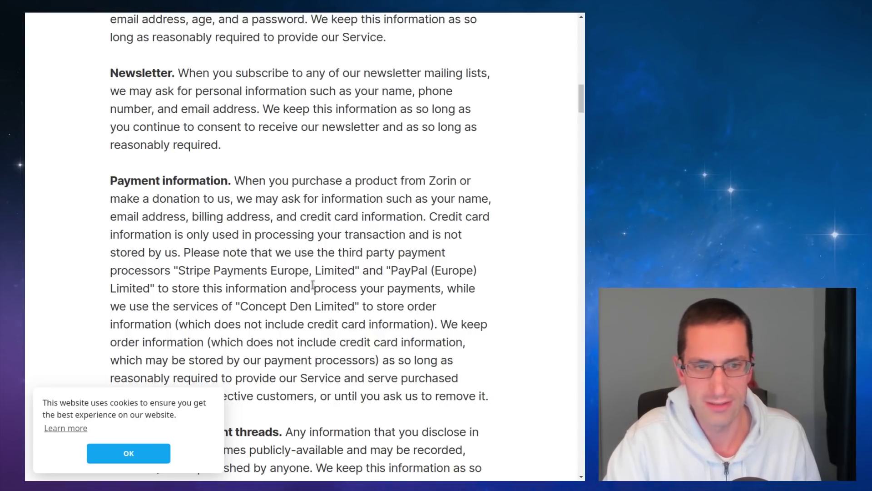
scroll(313, 284, "down", 4)
scroll(313, 284, "down", 1)
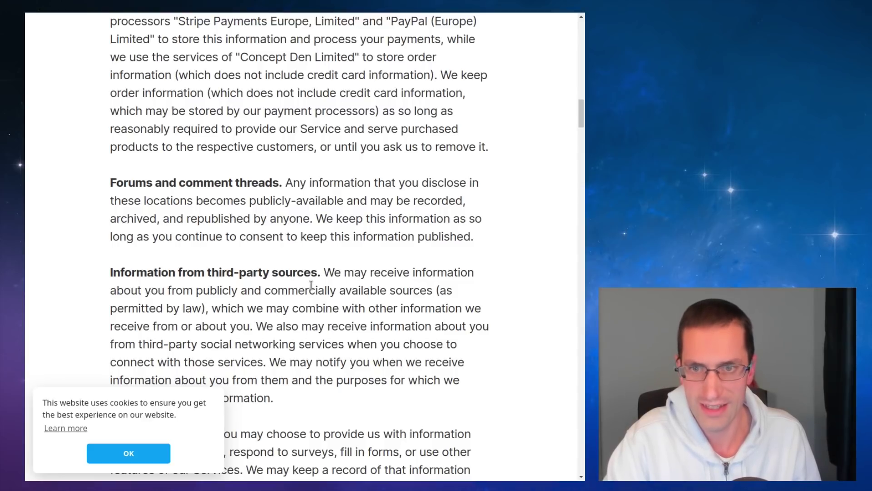
scroll(311, 285, "down", 4)
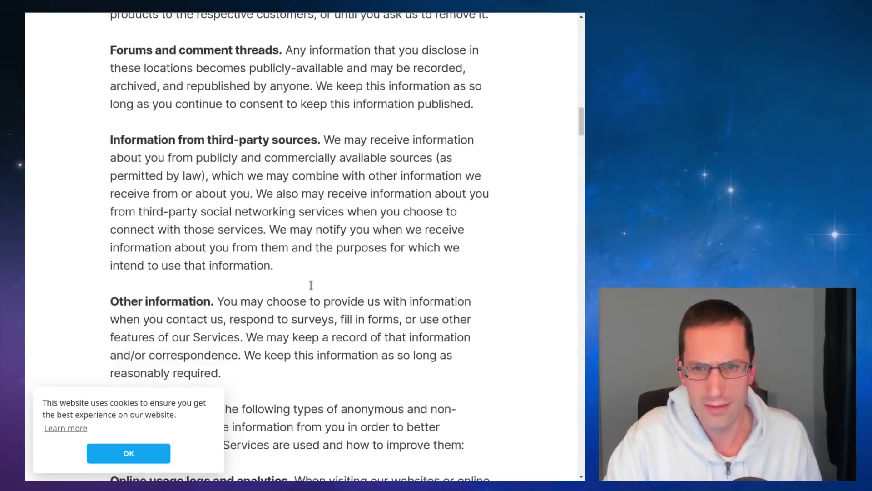
scroll(311, 285, "down", 2)
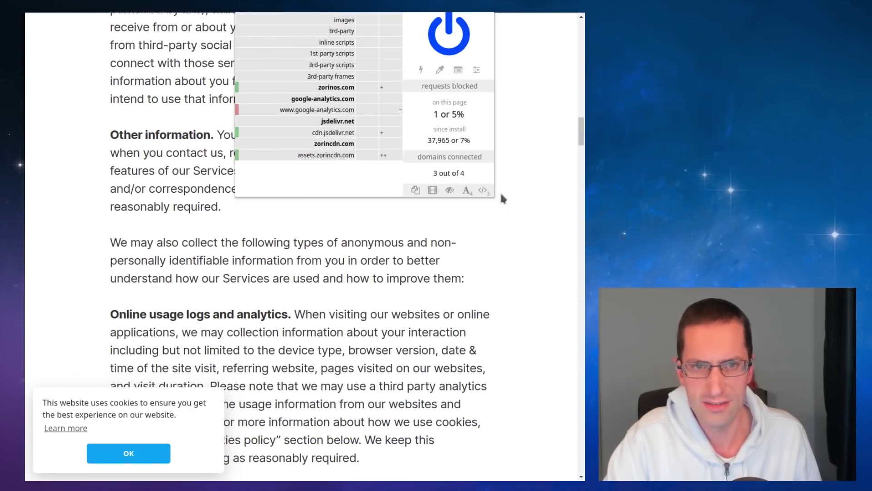
left_click(523, 182)
scroll(499, 259, "down", 5)
scroll(498, 271, "down", 1)
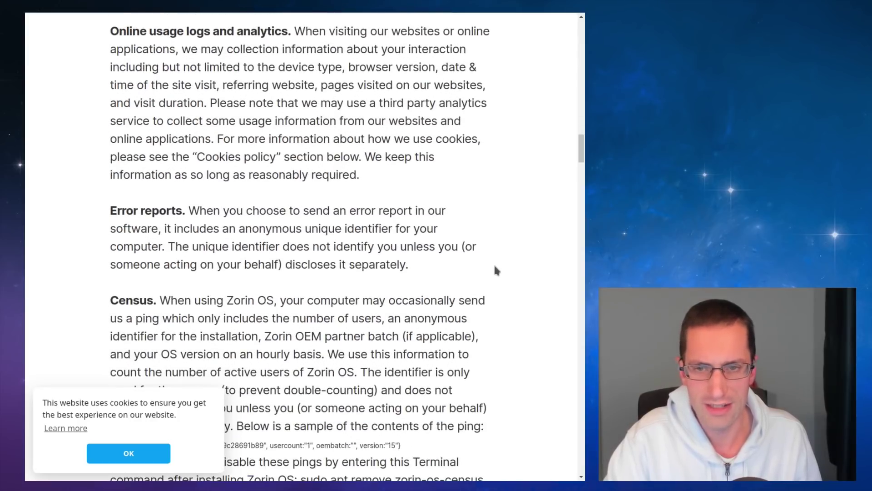
scroll(495, 270, "down", 3)
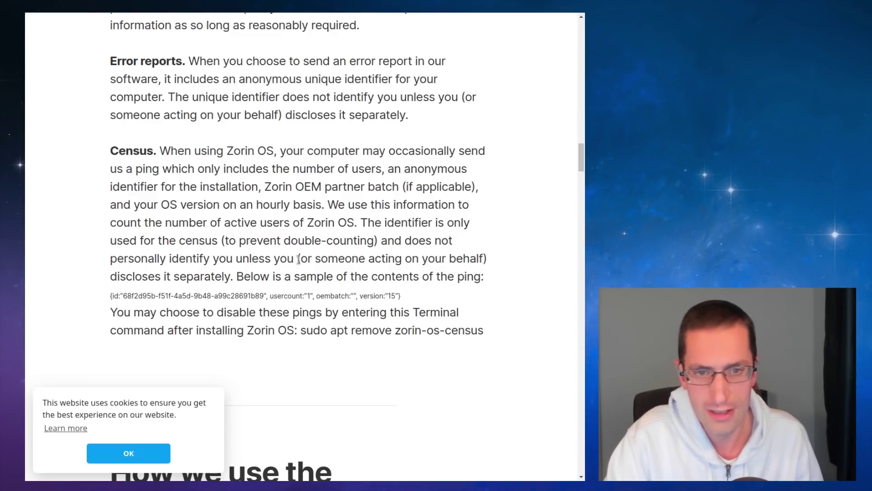
scroll(255, 296, "down", 2)
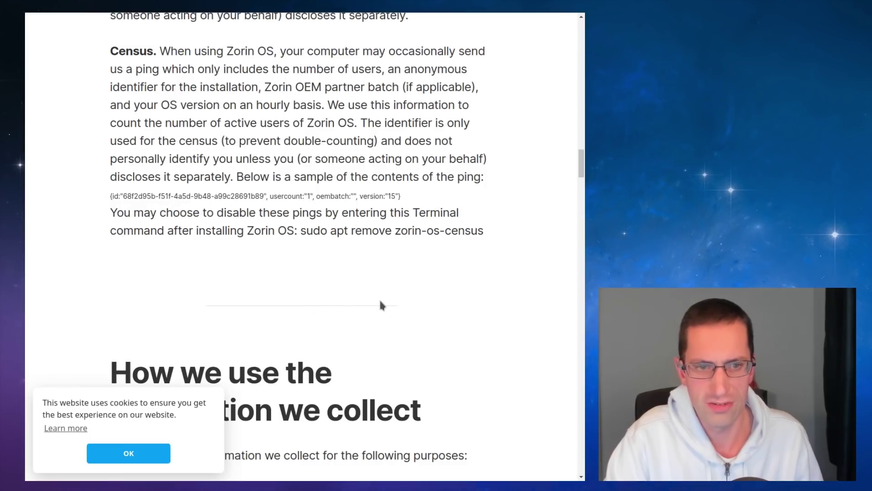
Scroll to the bottom of the current policy and open the 'Before 31 May 2018' version.
scroll(380, 306, "down", 10)
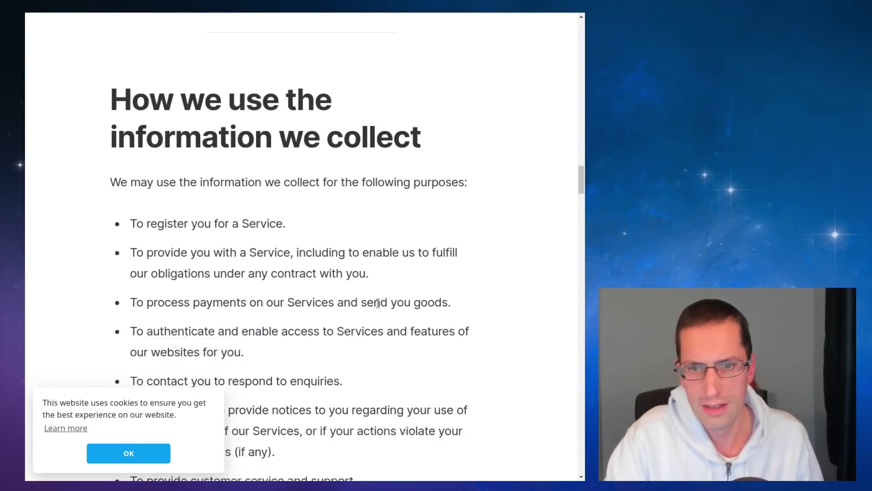
scroll(378, 304, "down", 15)
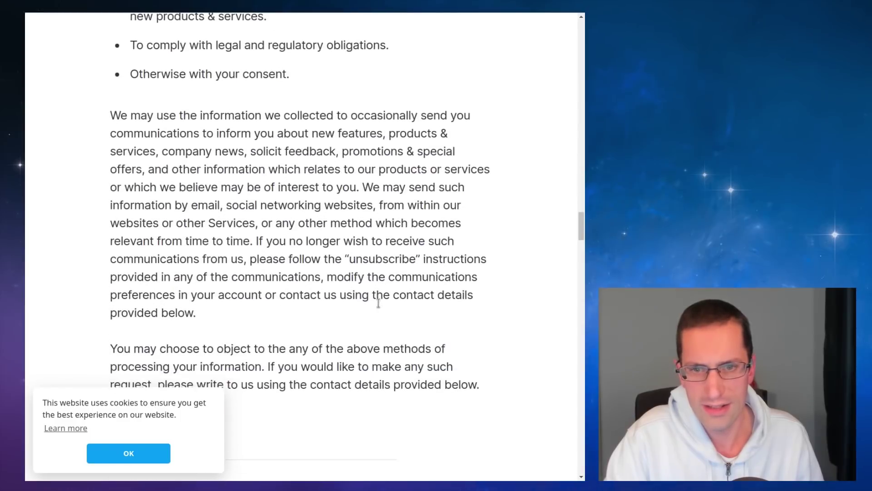
scroll(378, 306, "down", 9)
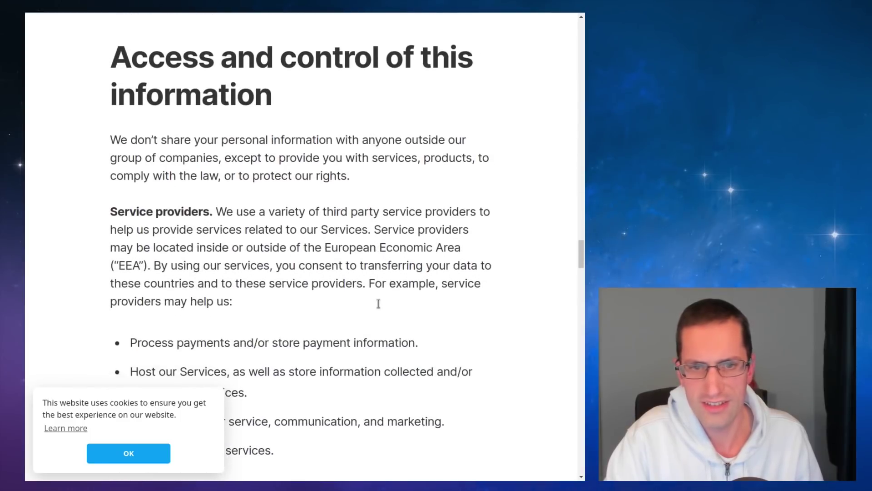
scroll(380, 308, "down", 12)
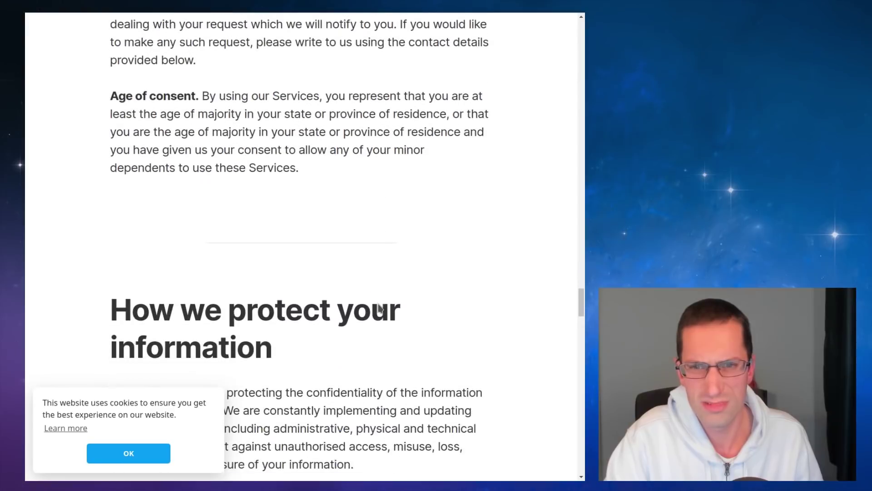
scroll(380, 305, "down", 13)
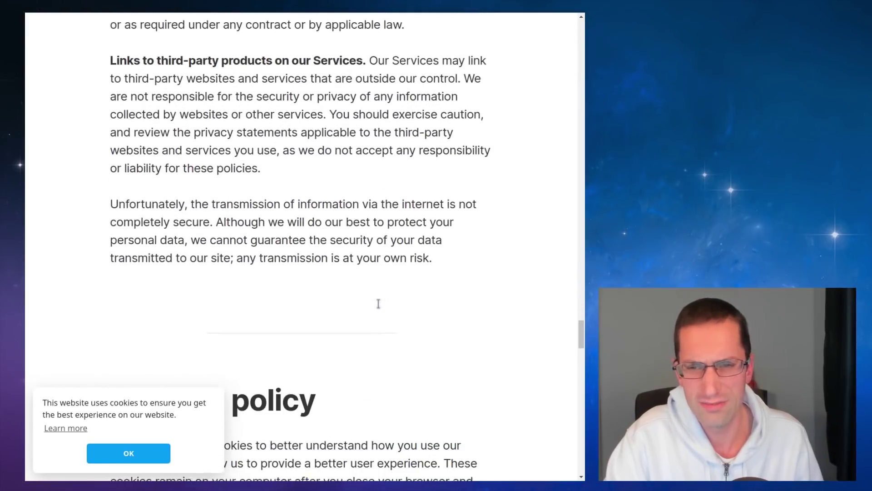
scroll(379, 306, "down", 8)
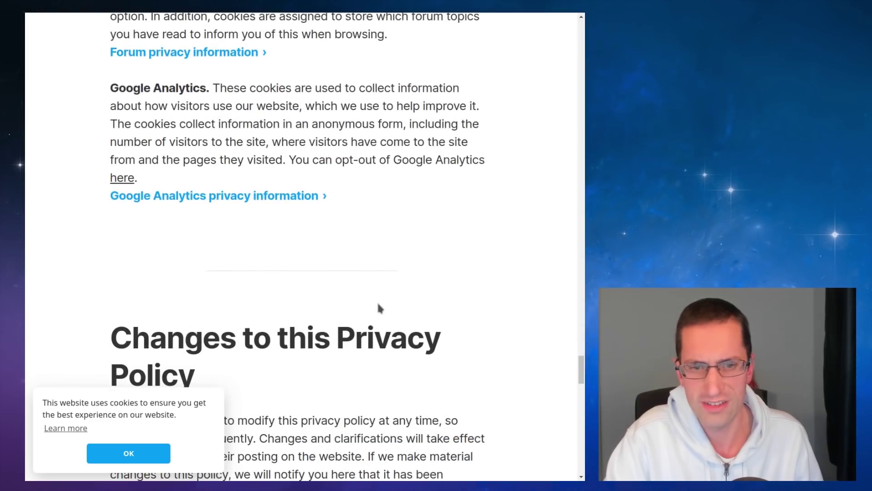
scroll(379, 307, "down", 12)
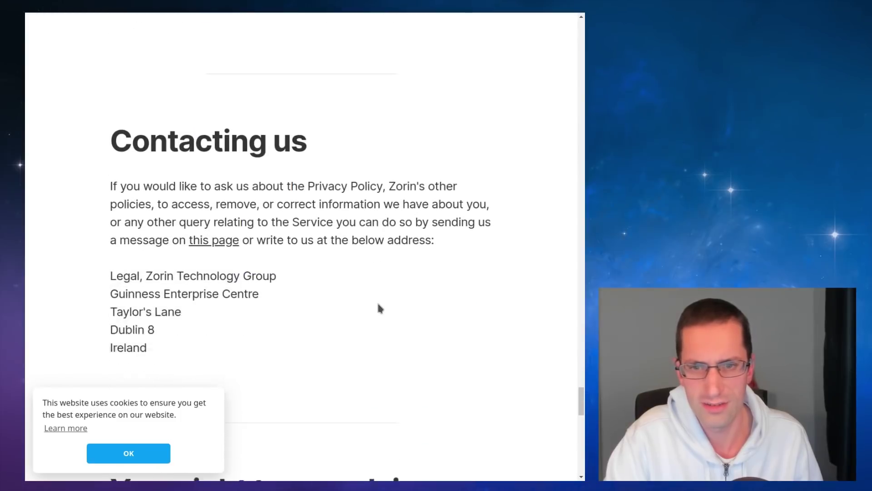
scroll(380, 308, "down", 6)
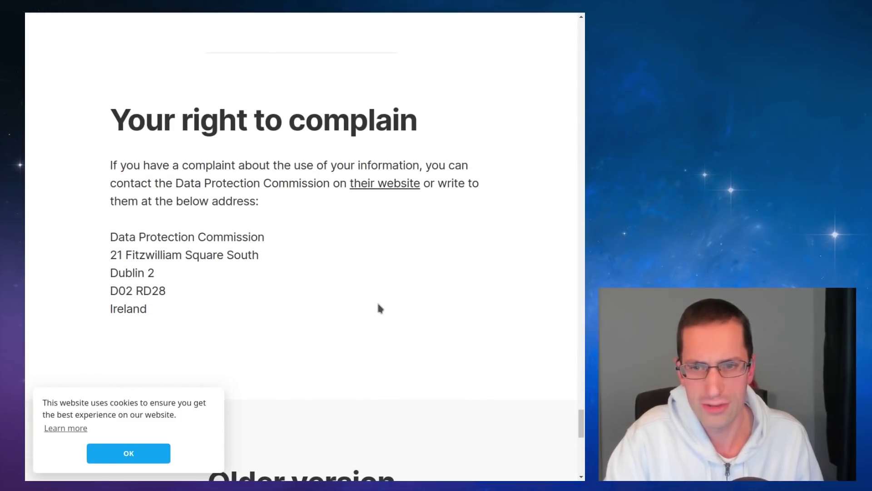
scroll(379, 308, "up", 6)
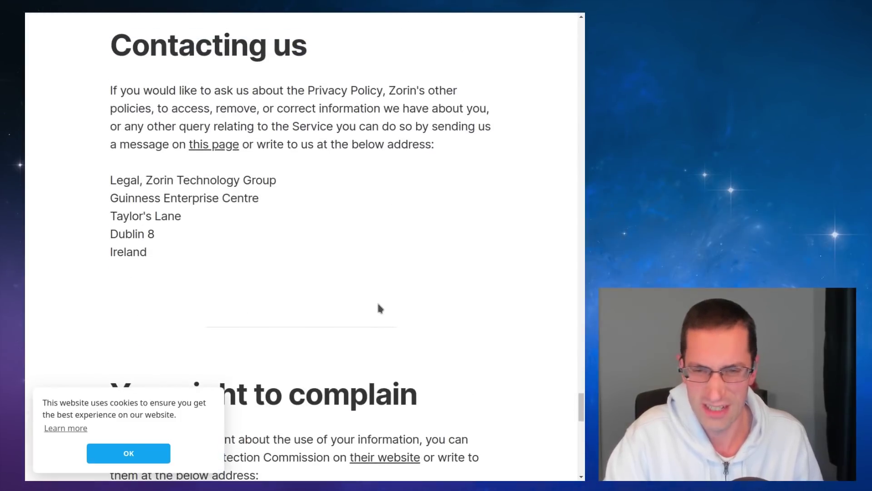
scroll(350, 339, "down", 8)
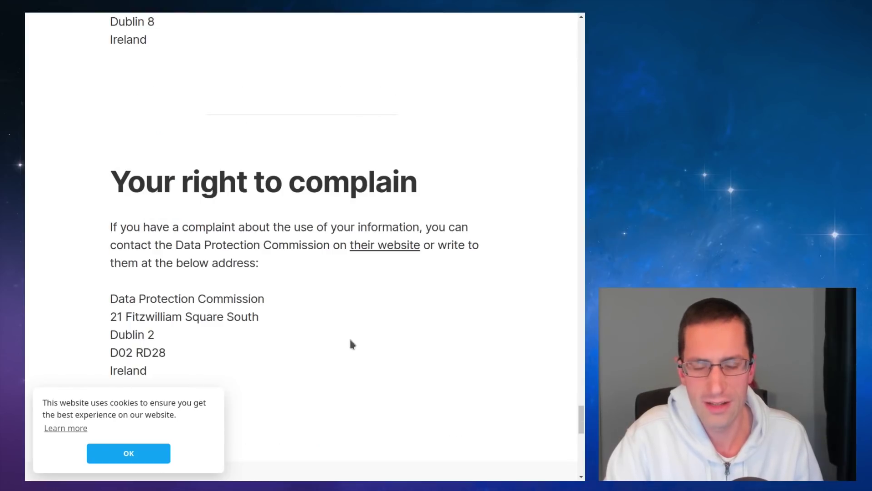
scroll(350, 340, "down", 1)
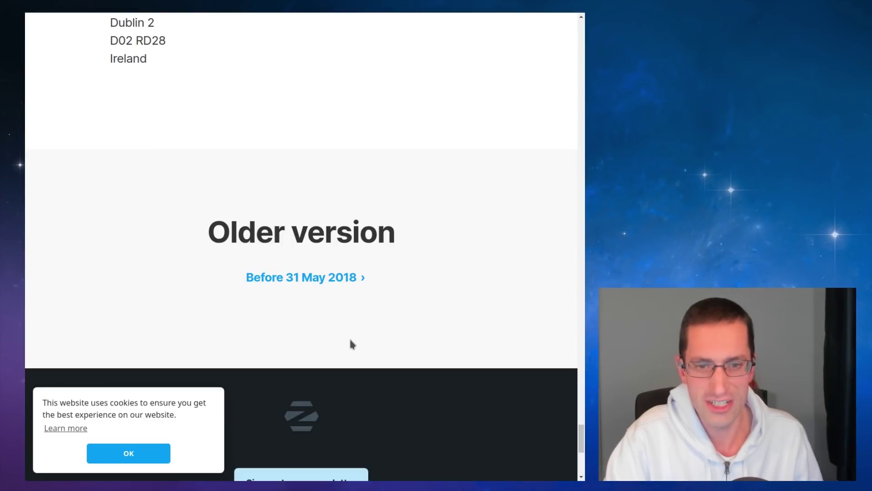
left_click(306, 277)
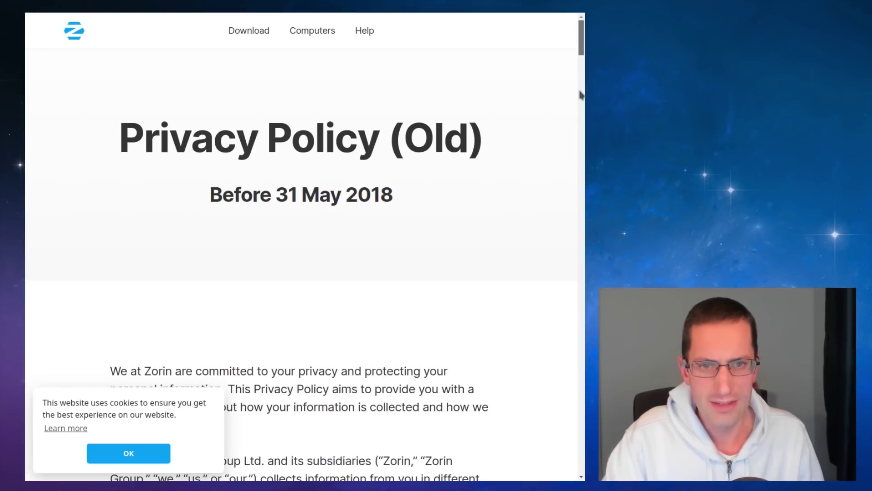
Scroll through the pre-2018 Zorin privacy policy.
scroll(581, 95, "down", 1)
scroll(581, 95, "down", 13)
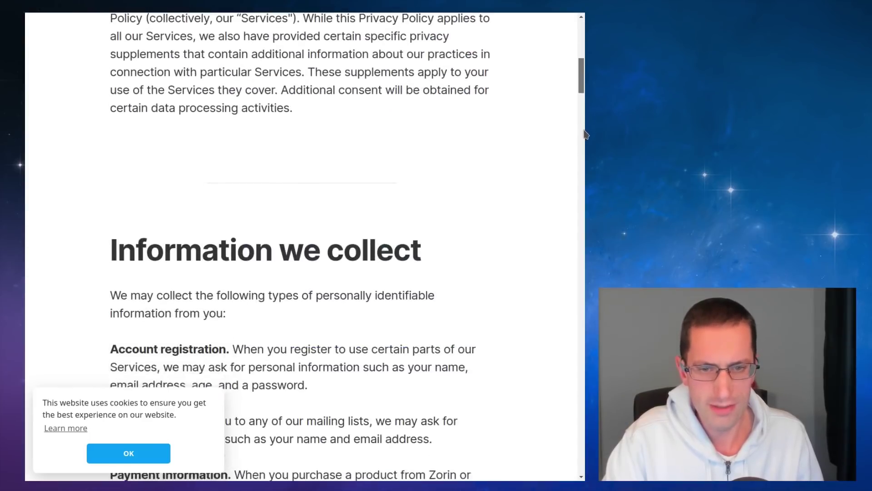
scroll(585, 219, "down", 20)
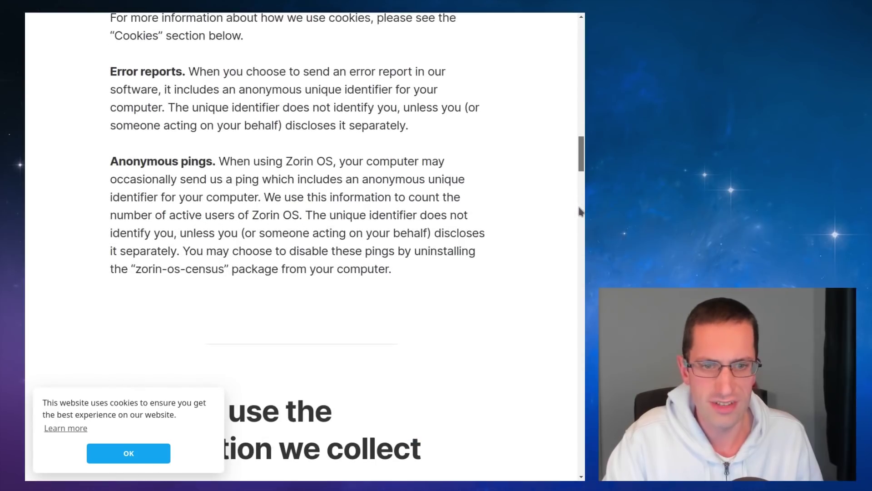
scroll(585, 219, "down", 14)
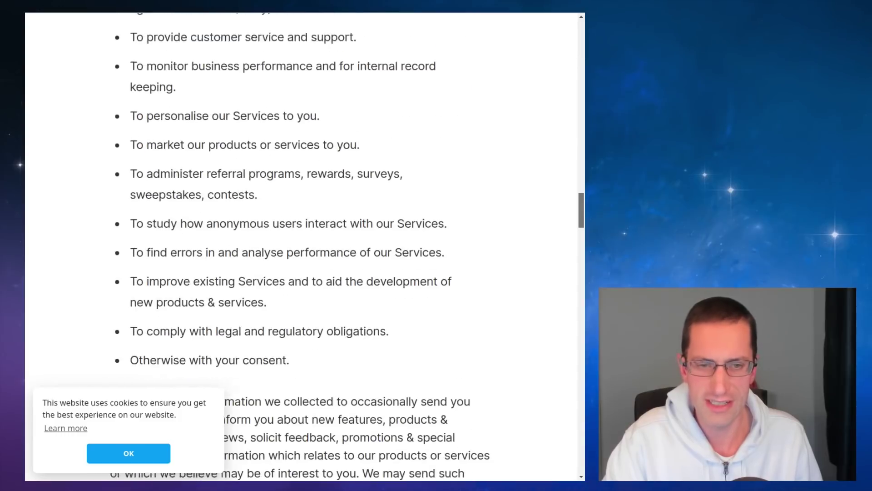
scroll(304, 245, "down", 14)
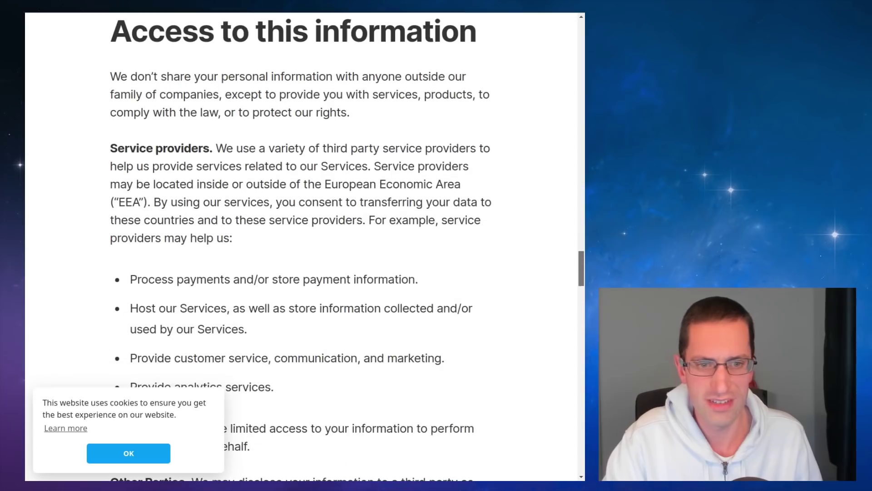
scroll(570, 311, "down", 12)
scroll(382, 217, "down", 15)
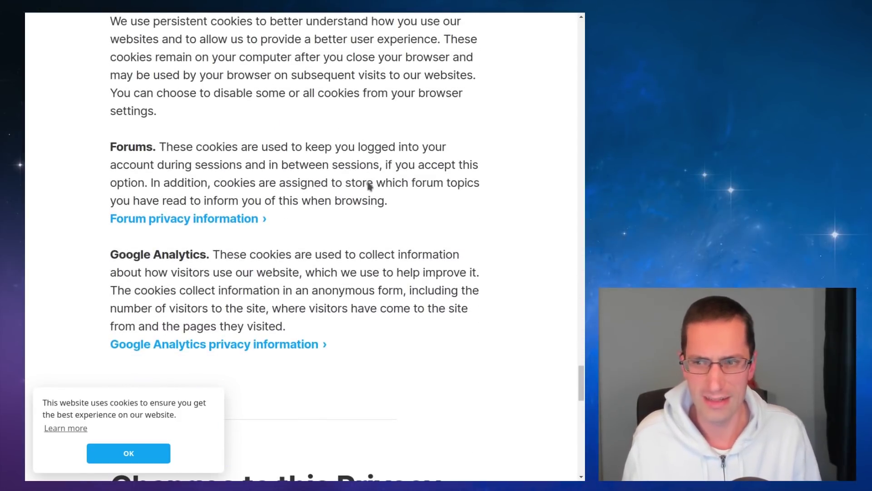
Search the old policy for 'ping', then switch to the ICO personal data tab.
key("ctrl+f")
type("ping")
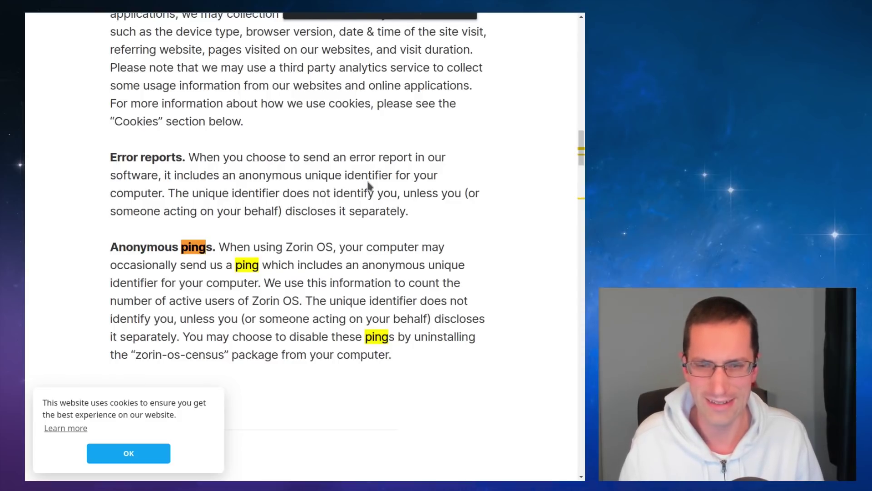
key("Escape")
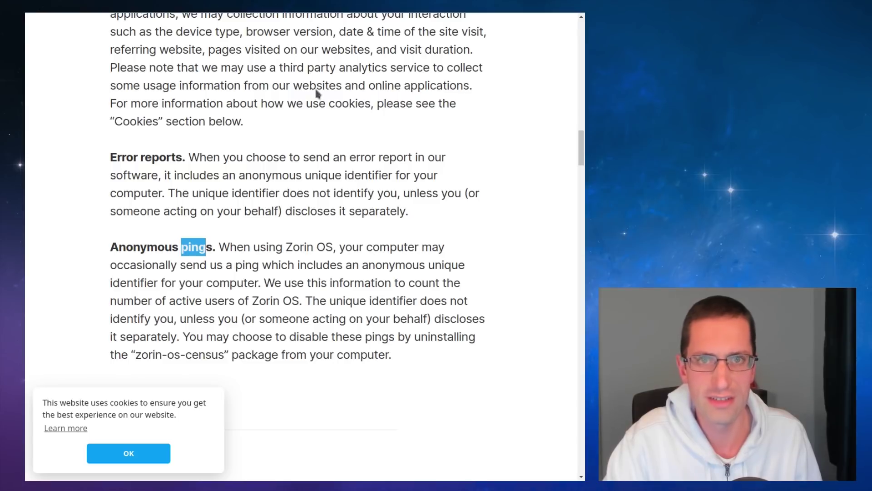
key("ctrl+Tab")
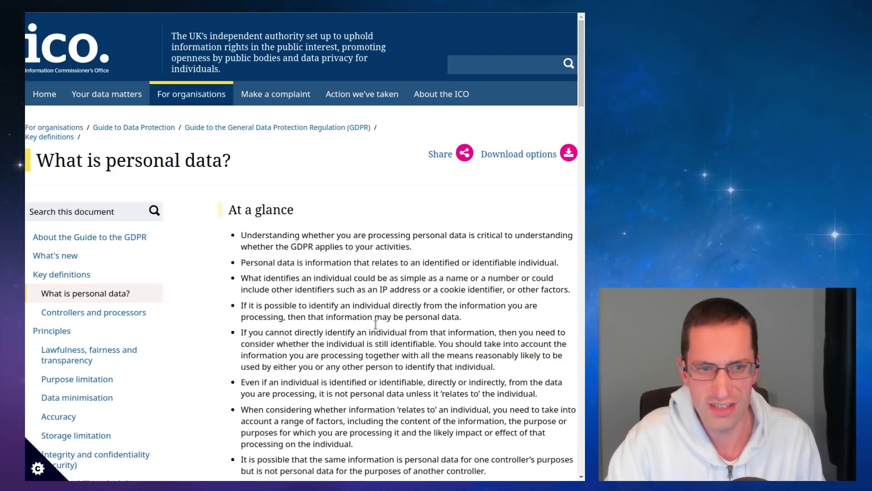
Scroll down the ICO 'What is personal data?' page a little.
scroll(375, 324, "down", 1)
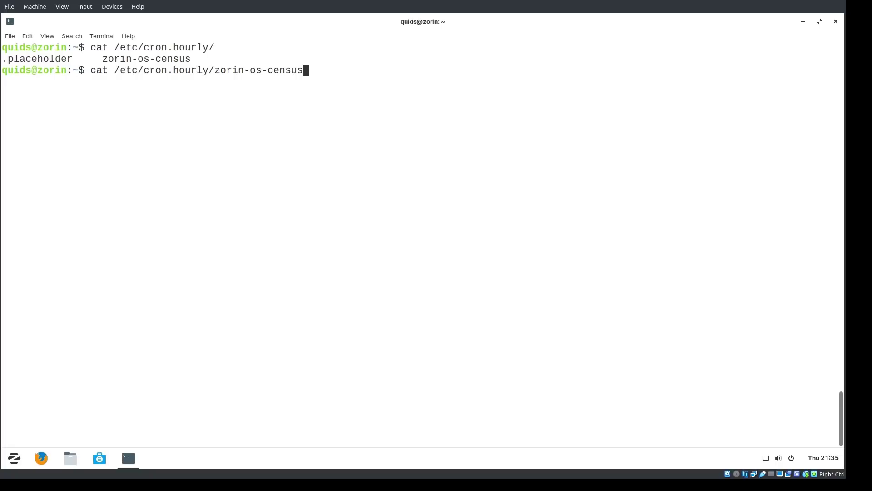
key("Return")
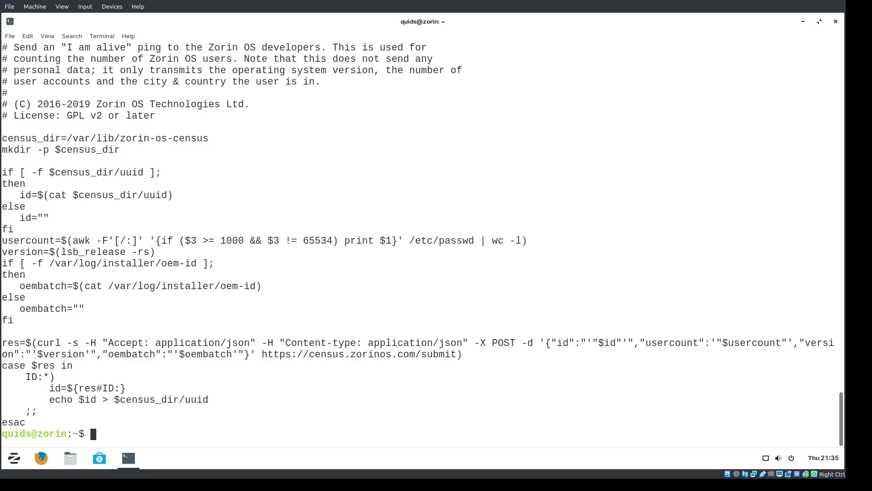
left_click_drag(67, 138, 208, 139)
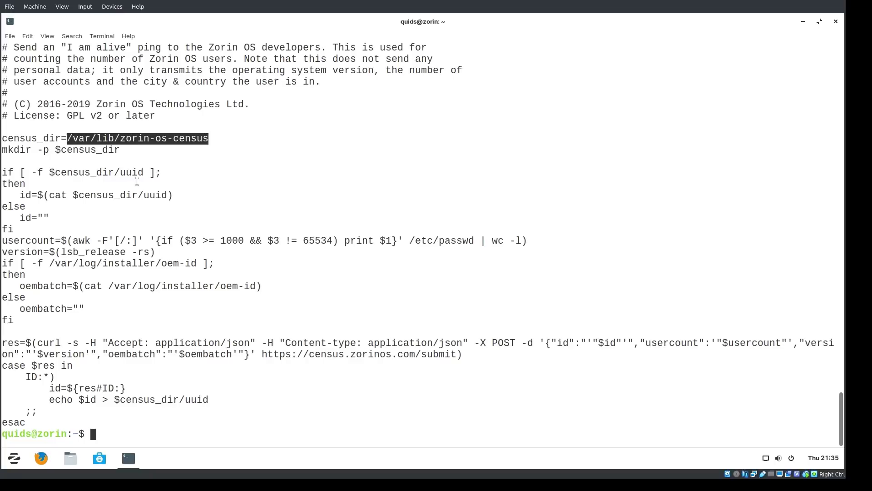
left_click(136, 182)
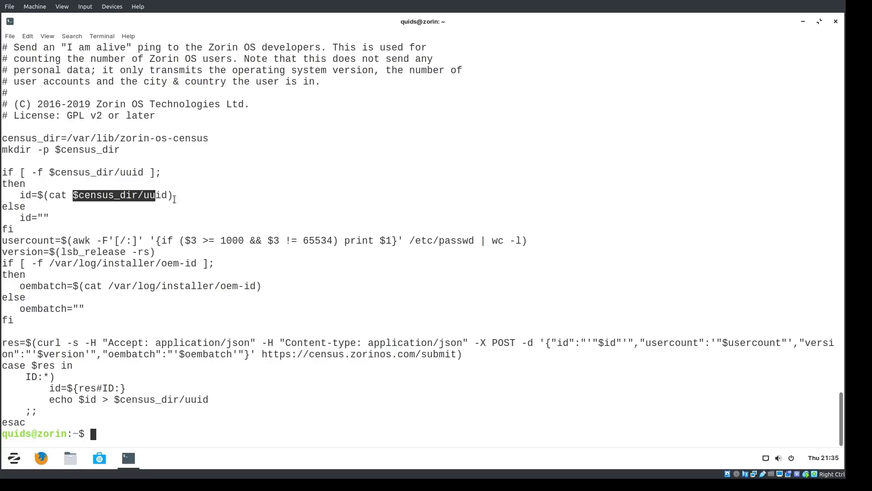
left_click(155, 232)
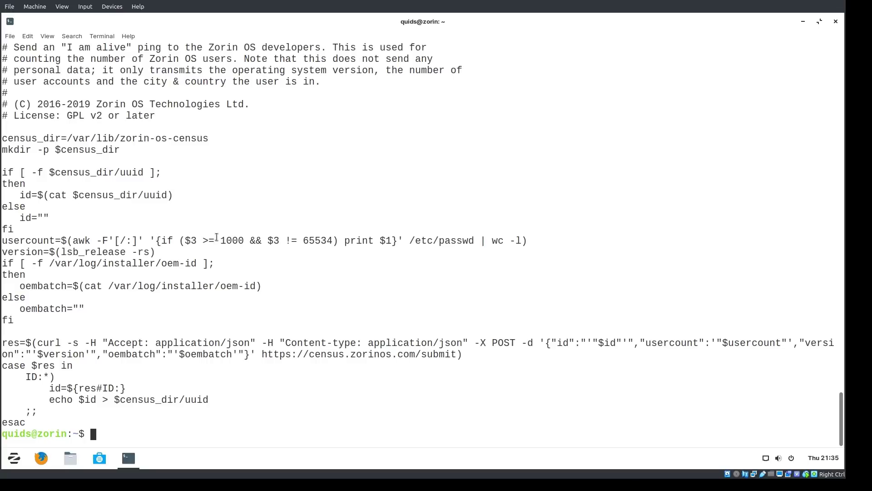
left_click_drag(220, 237, 242, 238)
left_click(242, 240)
left_click_drag(483, 242, 523, 242)
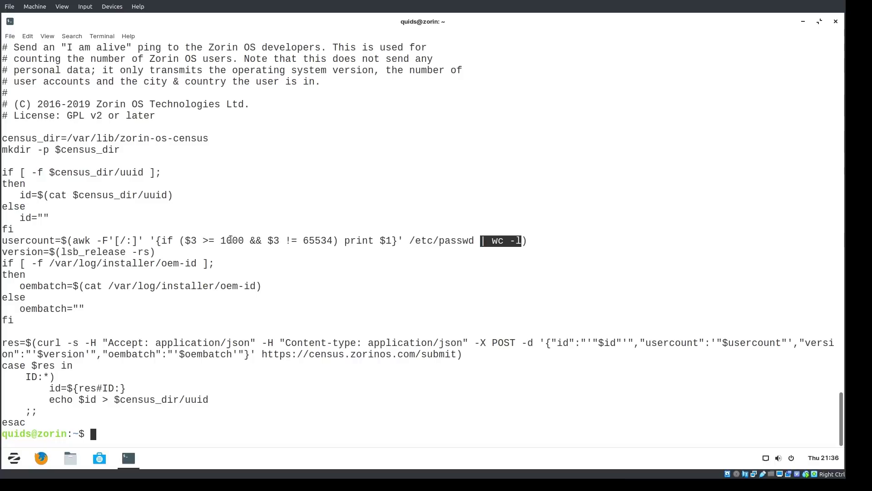
left_click_drag(155, 253, 62, 251)
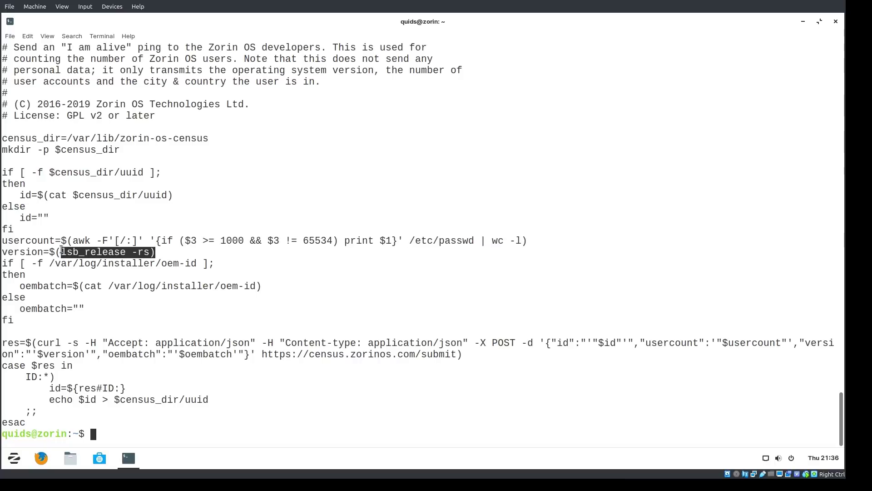
left_click(119, 276)
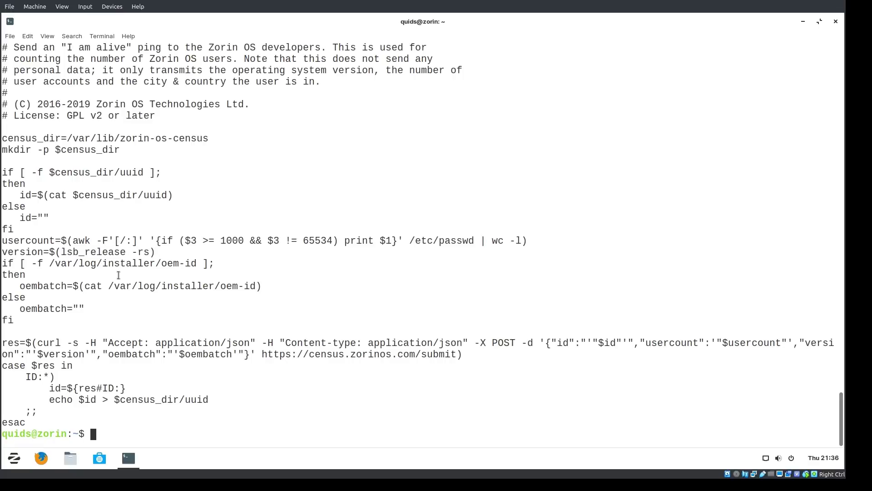
left_click_drag(62, 262, 214, 271)
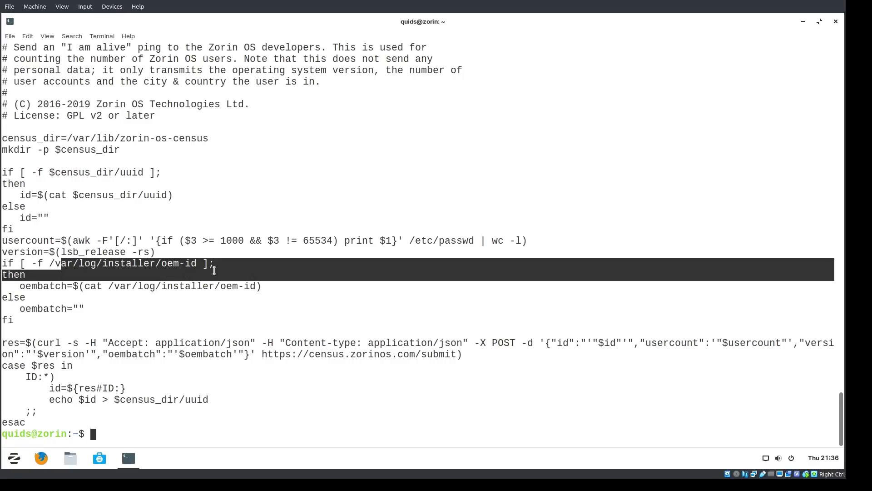
left_click_drag(31, 342, 72, 343)
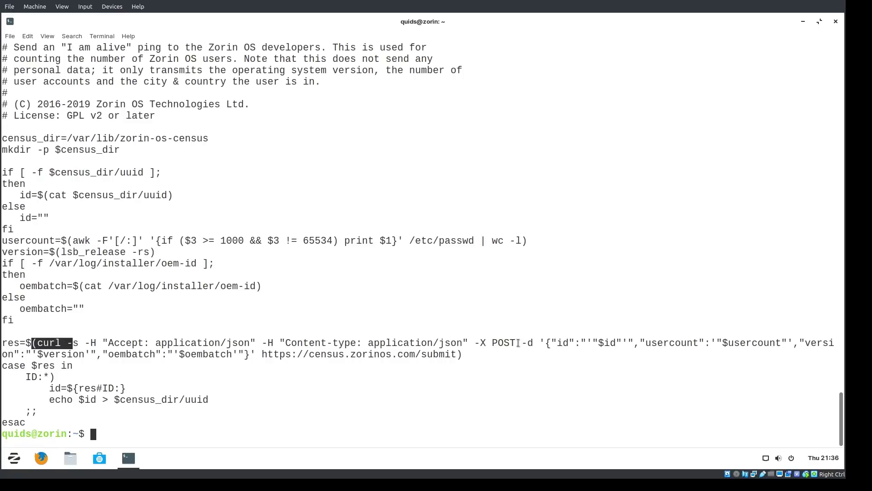
left_click(536, 322)
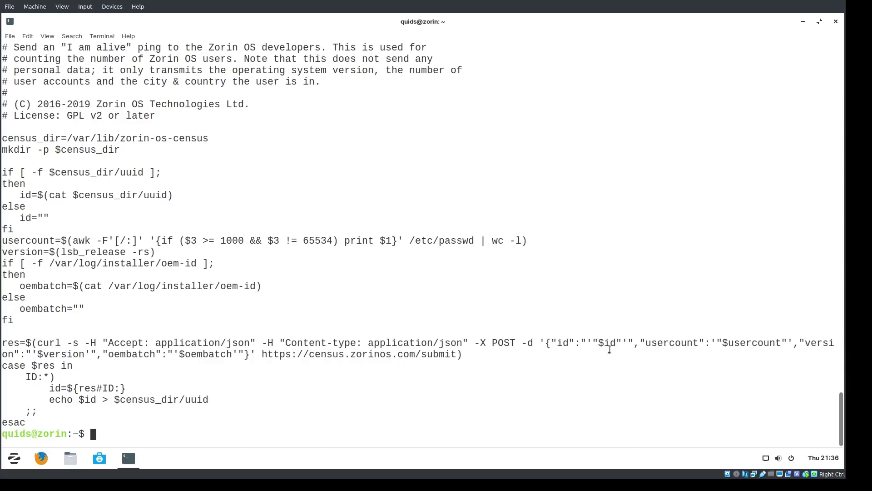
left_click_drag(309, 357, 414, 357)
left_click(493, 366)
Print /etc/cron.daily/zorin-os-census by editing the recalled cat command.
key("Up")
key("BackSpace")
key("BackSpace")
key("BackSpace")
key("BackSpace")
key("BackSpace")
key("BackSpace")
key("BackSpace")
key("BackSpace")
key("BackSpace")
key("BackSpace")
key("BackSpace")
key("BackSpace")
key("BackSpace")
key("BackSpace")
key("BackSpace")
key("BackSpace")
key("BackSpace")
key("BackSpace")
key("BackSpace")
key("BackSpace")
key("BackSpace")
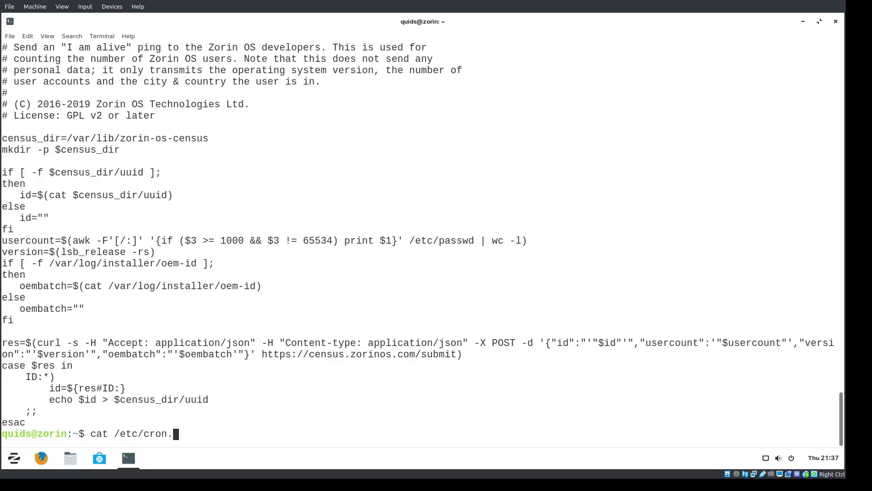
type("dai")
key("Tab")
type("z")
key("Tab")
key("Return")
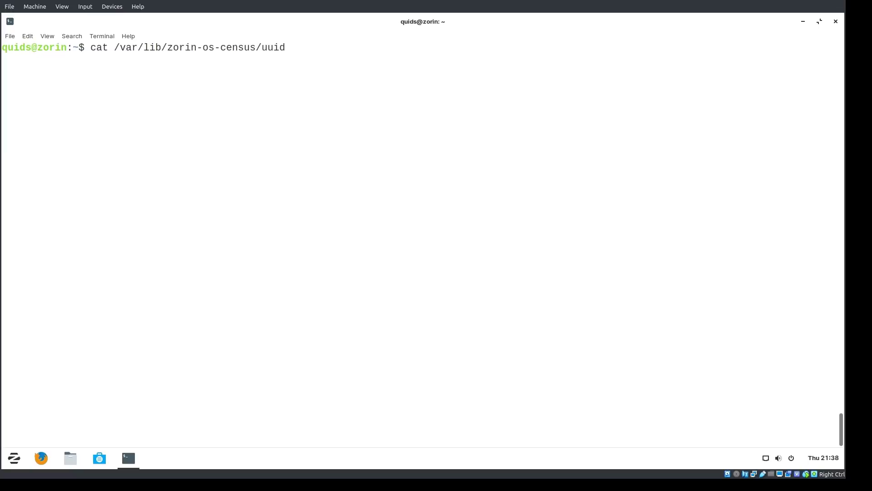
Print the stored census UUID and purge the zorin-os-census package, confirming with y.
key("Return")
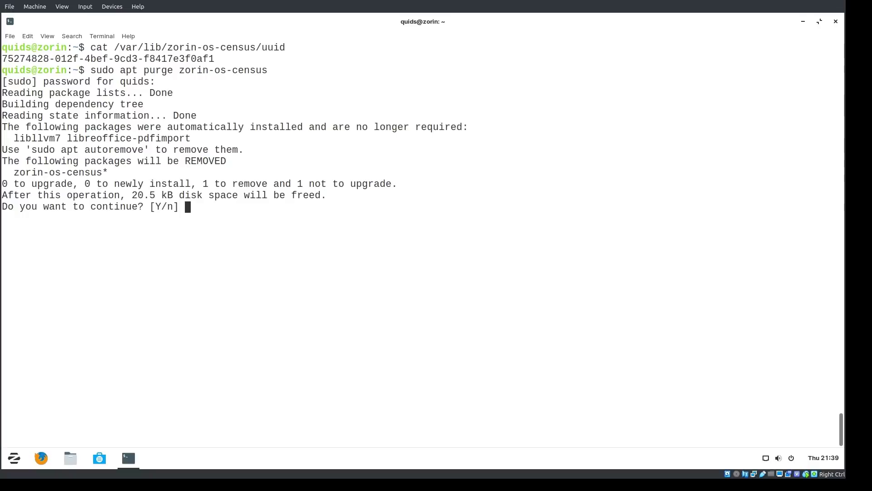
type("y")
key("Return")
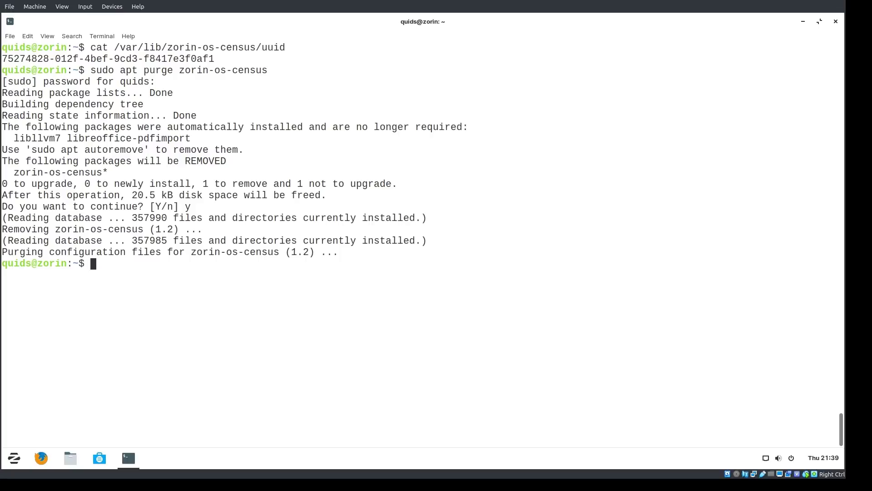
Recheck the uuid file and the cron.daily census script after the purge.
key("Up")
key("Up")
key("Up")
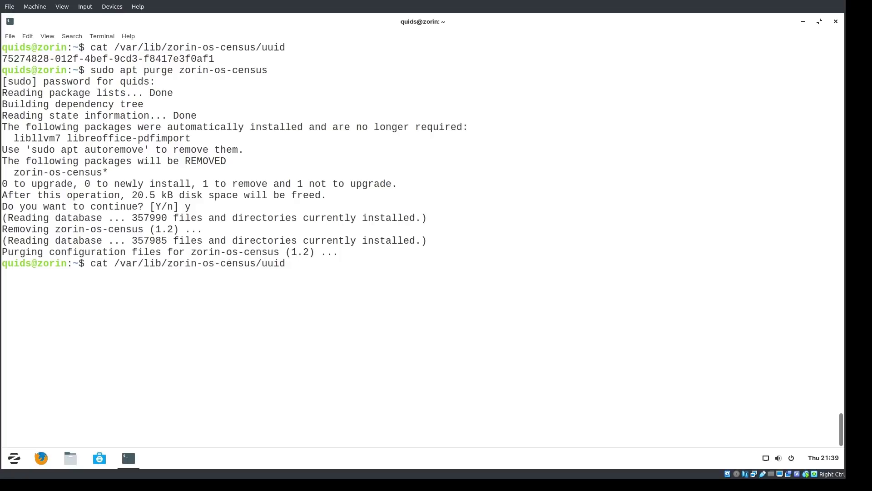
key("Return")
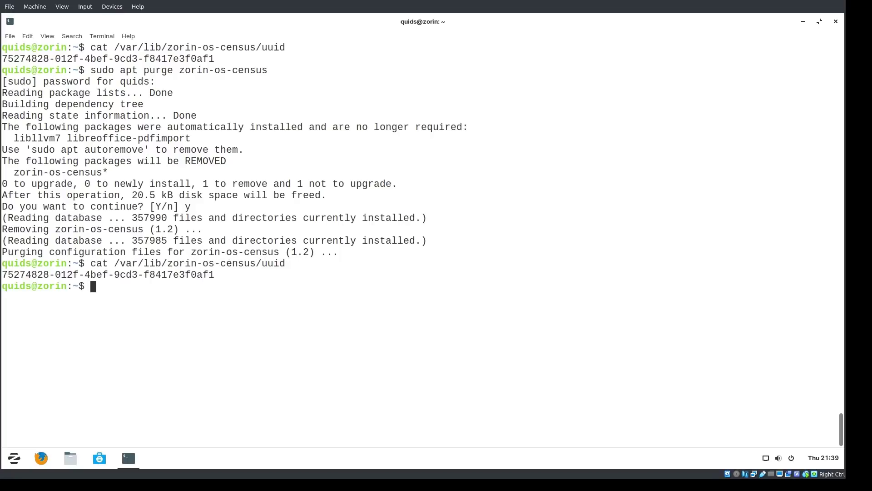
key("Up")
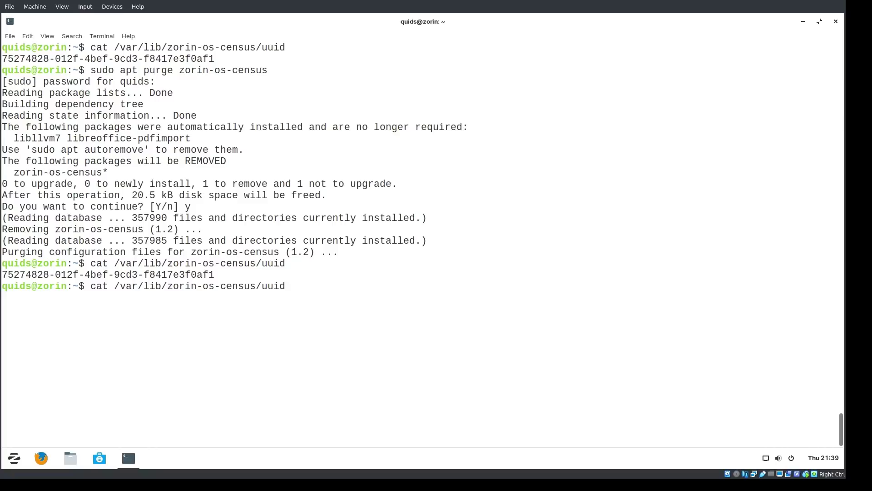
key("Up")
key("Up")
key("Up")
key("Down")
Edit the recalled command to cat /etc/cron.hourly/.placeholder.
key("Up")
key("Return")
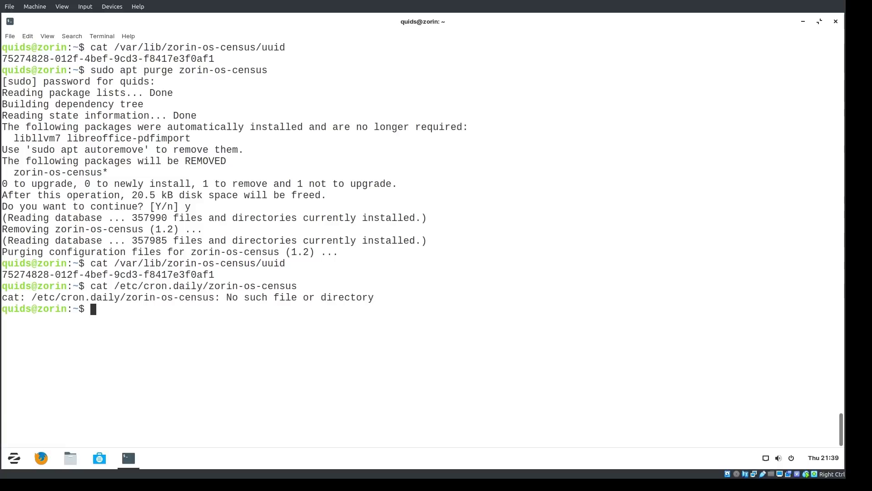
key("Up")
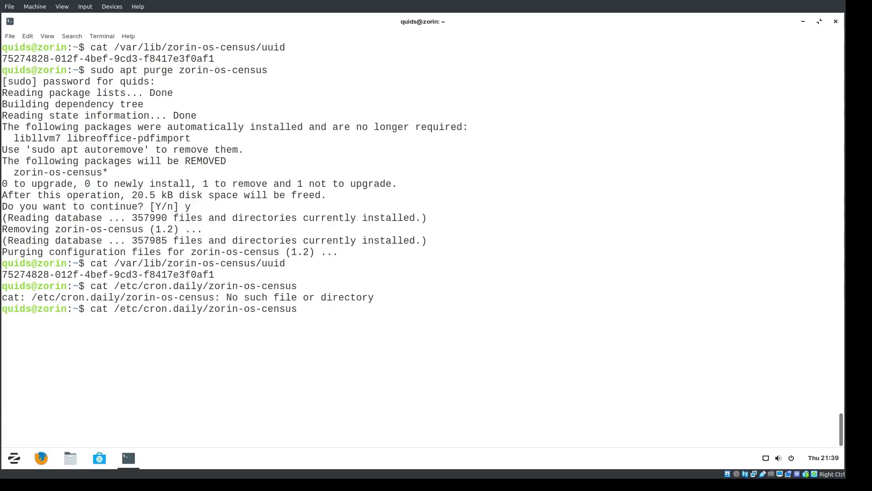
key("BackSpace")
key("BackSpace")
key("BackSpace")
key("BackSpace")
key("BackSpace")
key("BackSpace")
key("BackSpace")
key("BackSpace")
key("BackSpace")
key("BackSpace")
key("BackSpace")
key("BackSpace")
key("BackSpace")
key("BackSpace")
key("BackSpace")
key("BackSpace")
key("BackSpace")
key("BackSpace")
key("BackSpace")
key("BackSpace")
key("BackSpace")
key("BackSpace")
key("BackSpace")
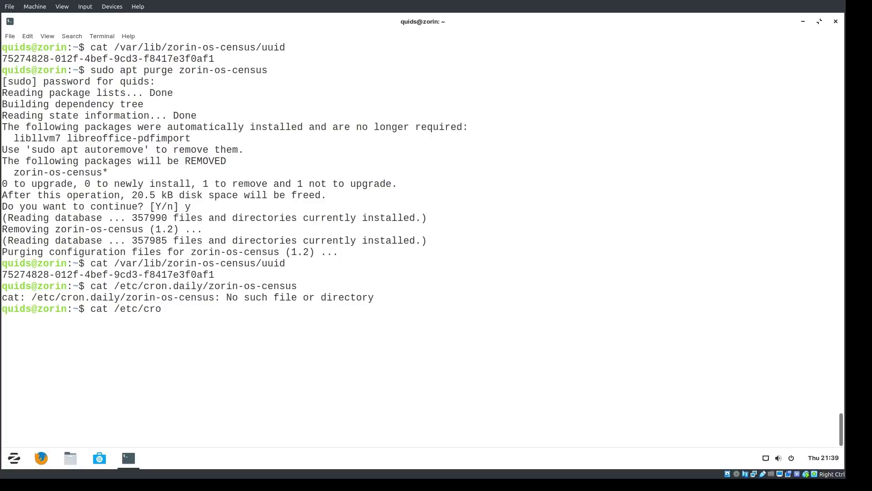
type("n.h")
key("Tab")
type("z")
key("BackSpace")
type(".")
key("Tab")
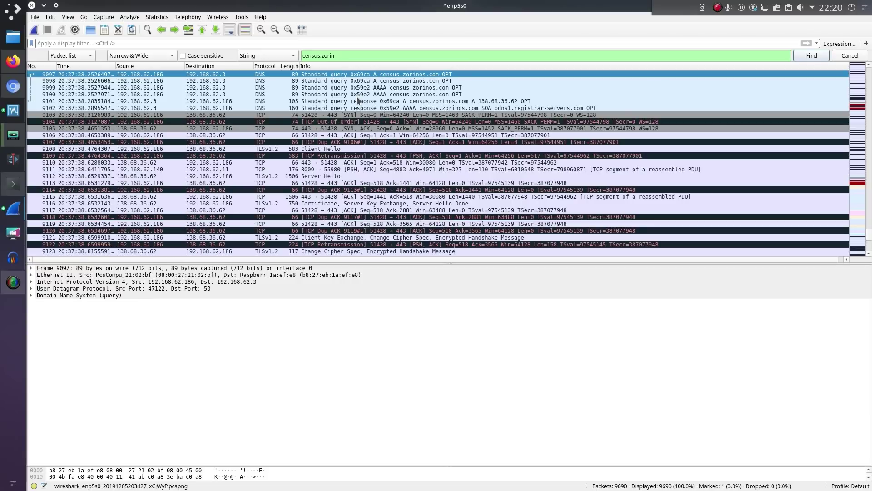
Inspect the census.zorinos.com DNS query and response, then filter to ip.addr==138.68.36.62.
left_click(361, 89)
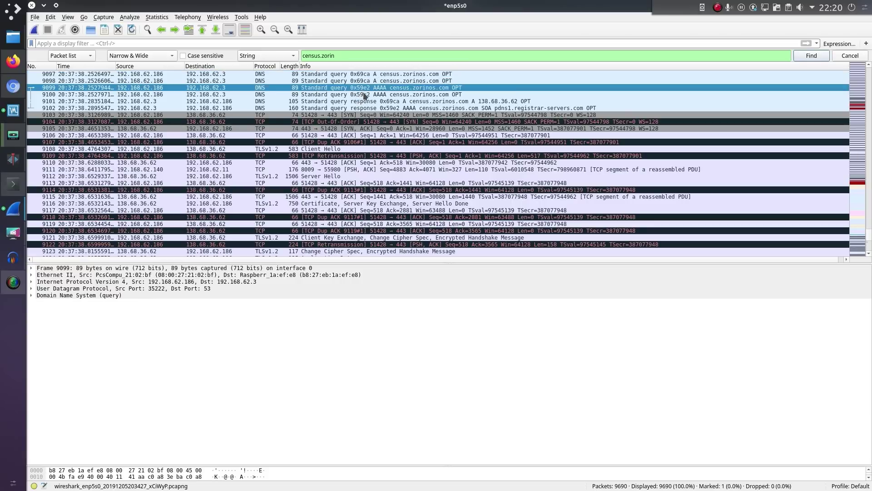
left_click(371, 101)
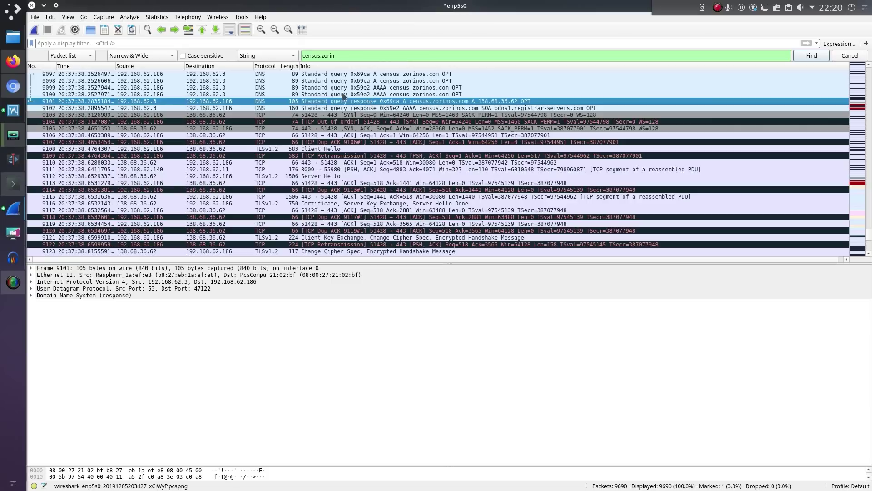
left_click(817, 43)
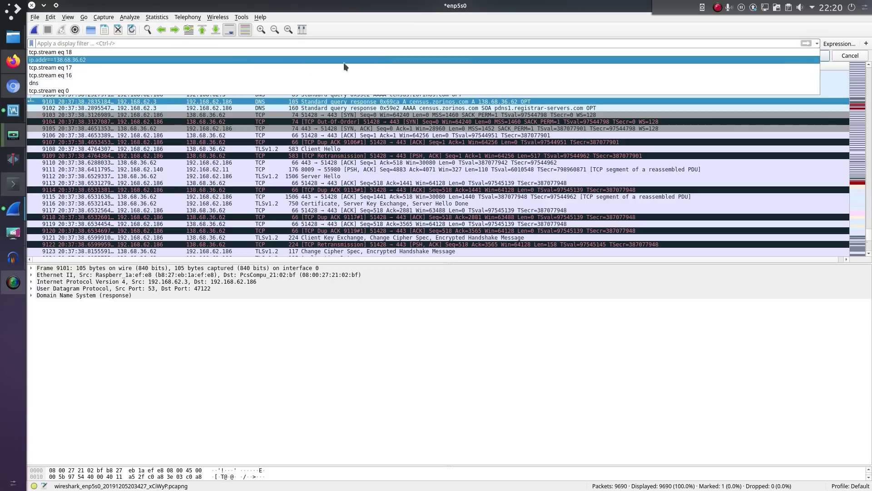
left_click(196, 60)
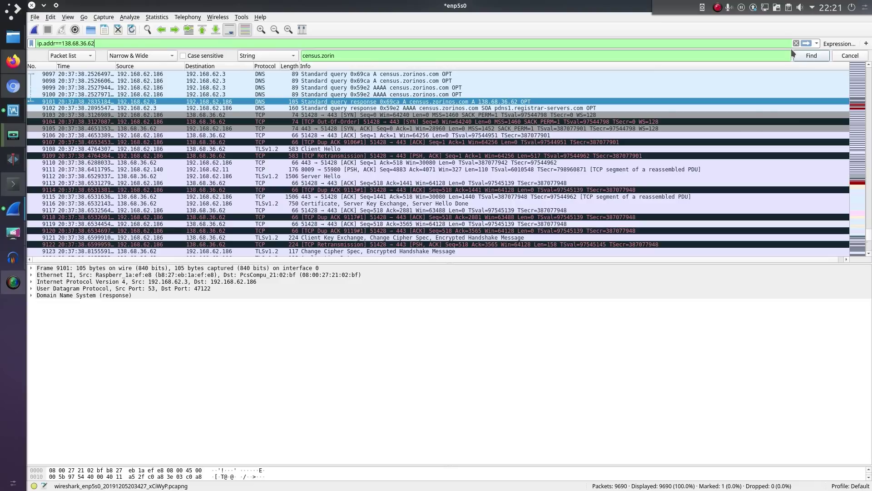
Find the next census.zorin packet, view its TCP stream, and close the stream window.
left_click(811, 56)
key("ctrl+alt+shift+t")
scroll(467, 251, "up", 4)
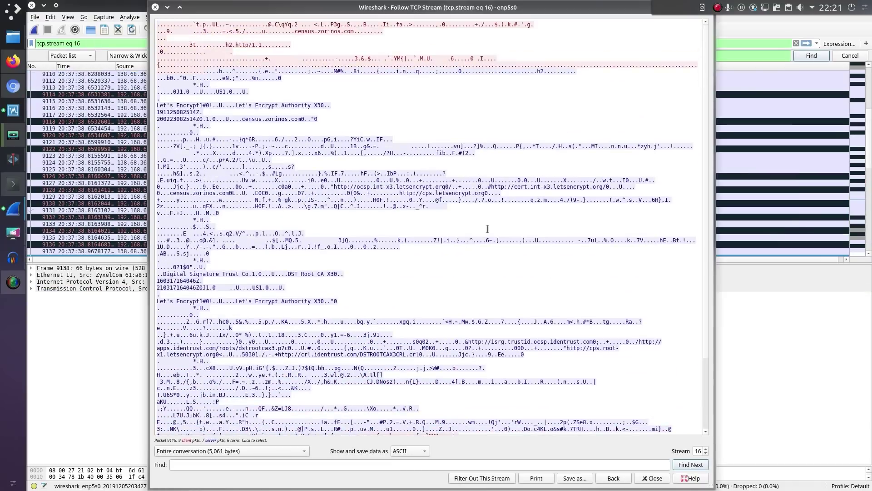
left_click(155, 8)
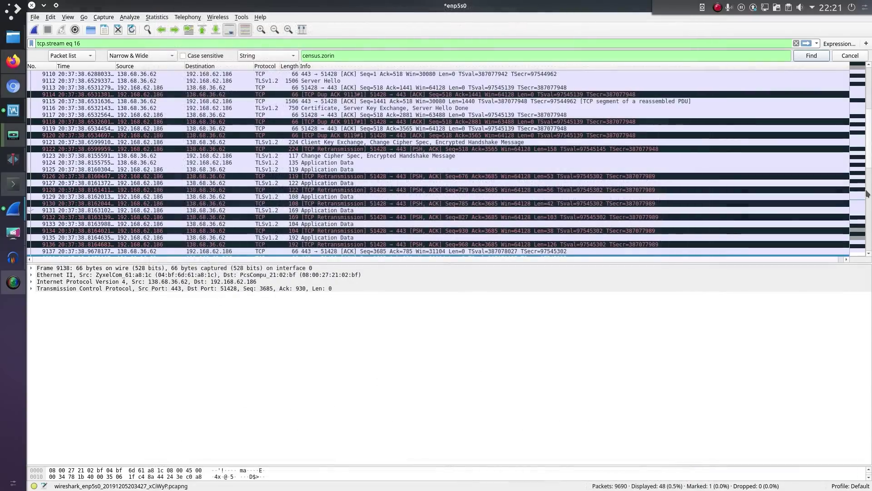
Reapply the 138.68.36.62 address filter and bring up the context menu for packet 9247.
left_click(818, 42)
left_click(590, 59)
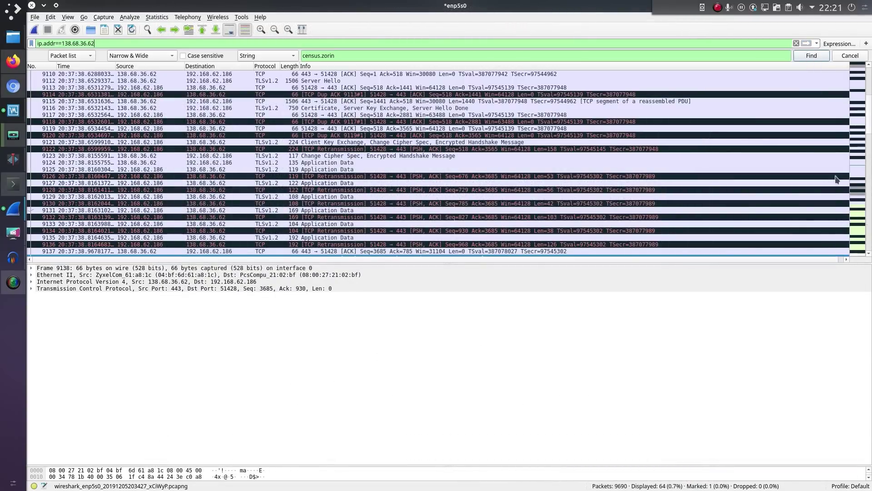
key("Return")
left_click(661, 219)
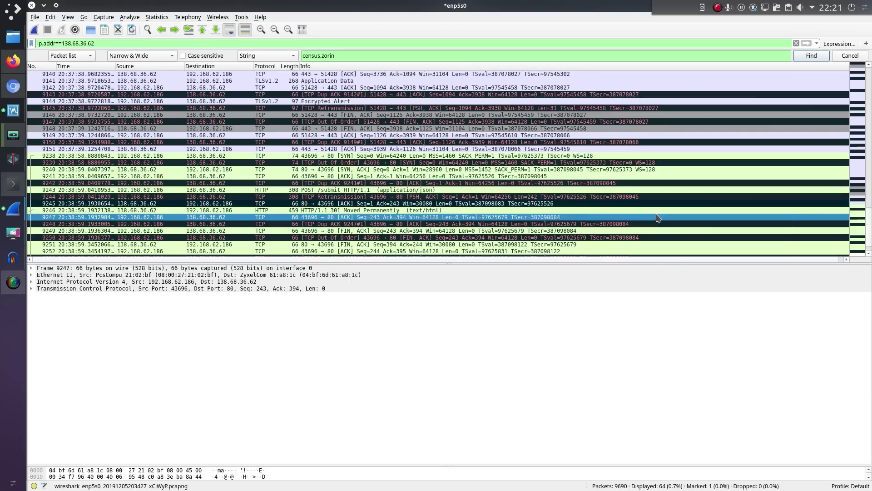
right_click(657, 216)
Follow the TCP stream of packet 9247 to show stream 18.
mouse_move(698, 346)
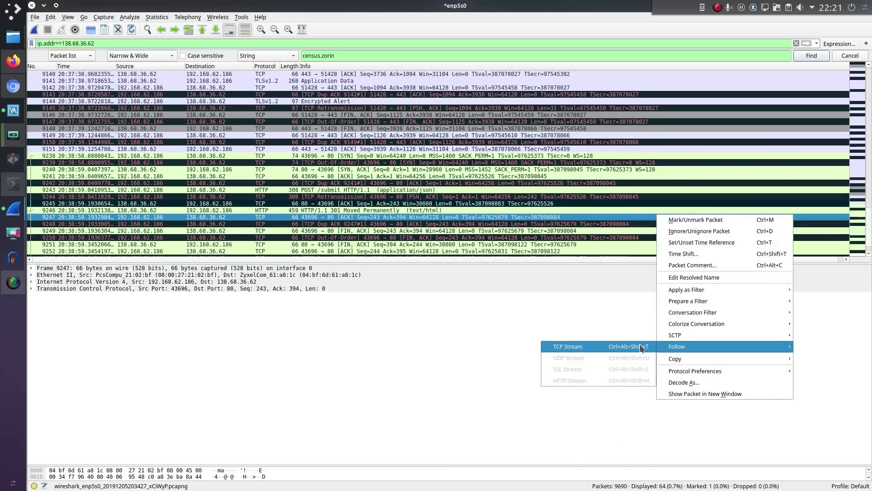
left_click(638, 347)
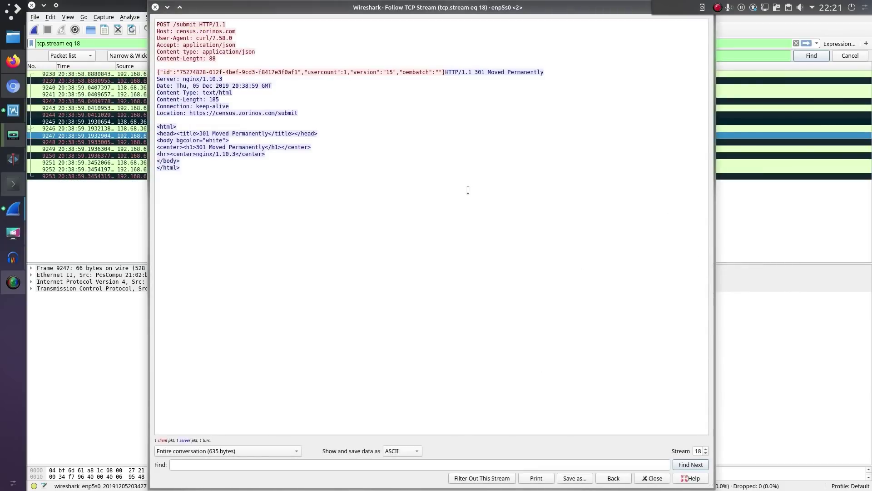